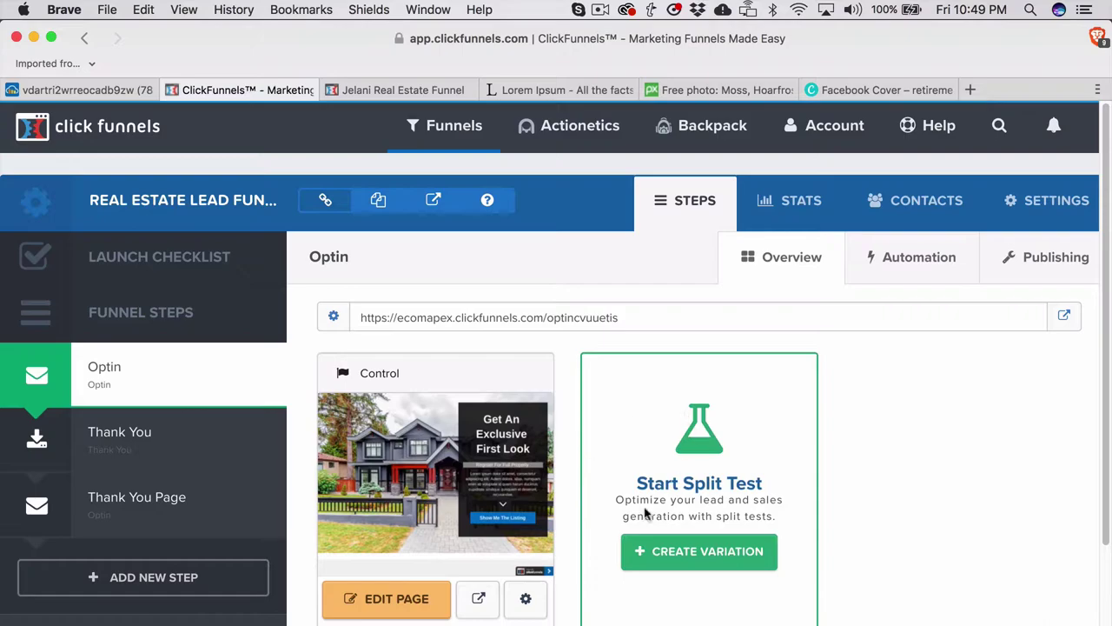
# Open the Optin page in the editor and compare it with the live version of the real estate page
pyautogui.click(369, 608)
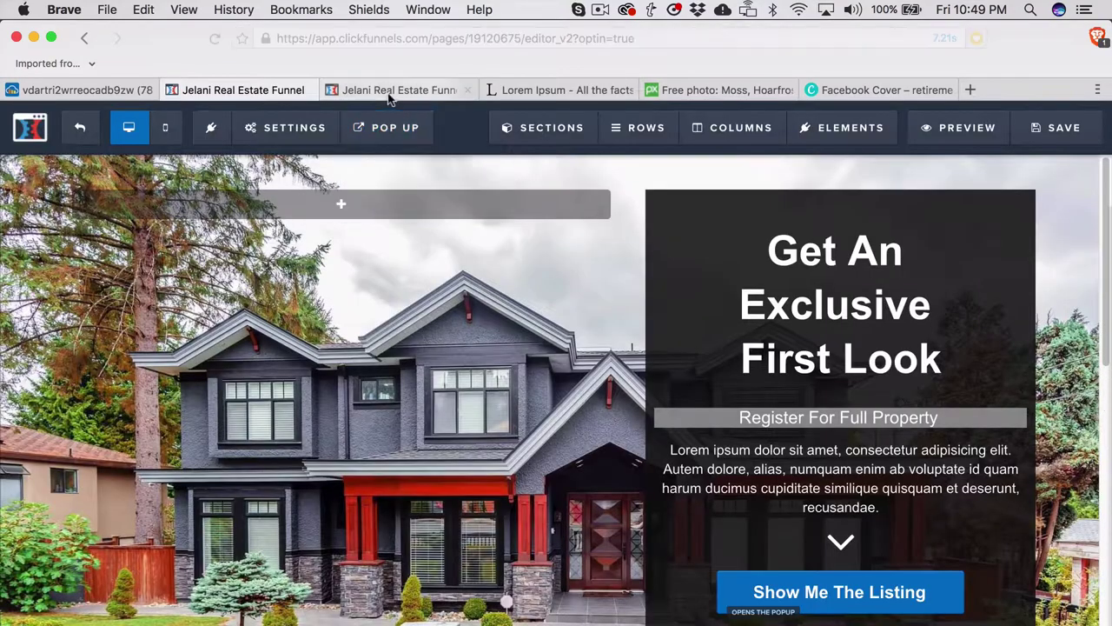
pyautogui.click(389, 96)
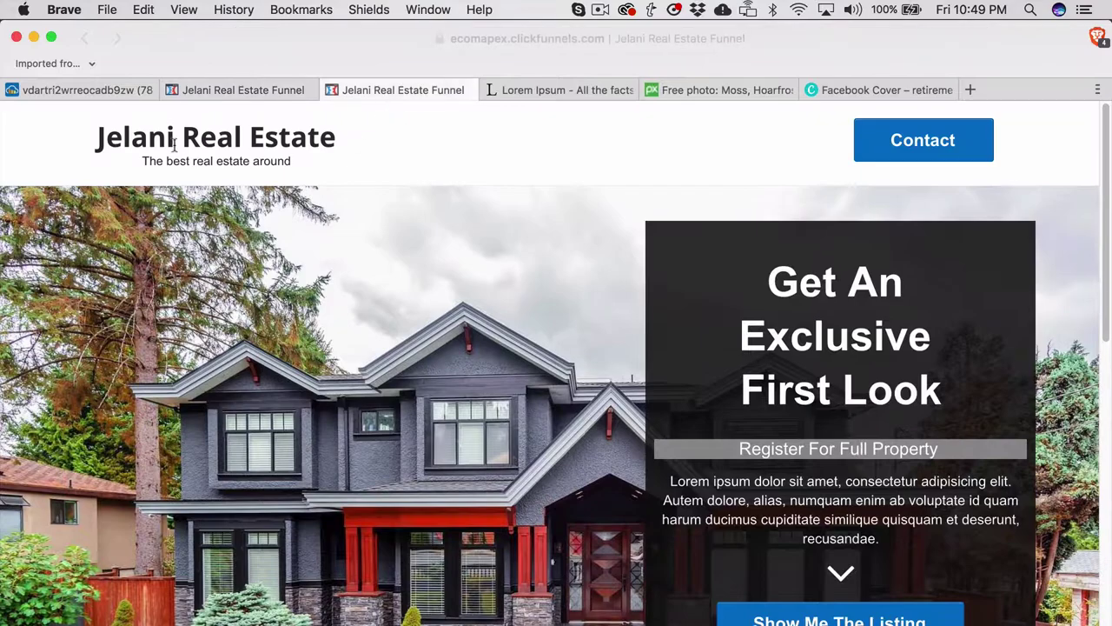
pyautogui.click(258, 92)
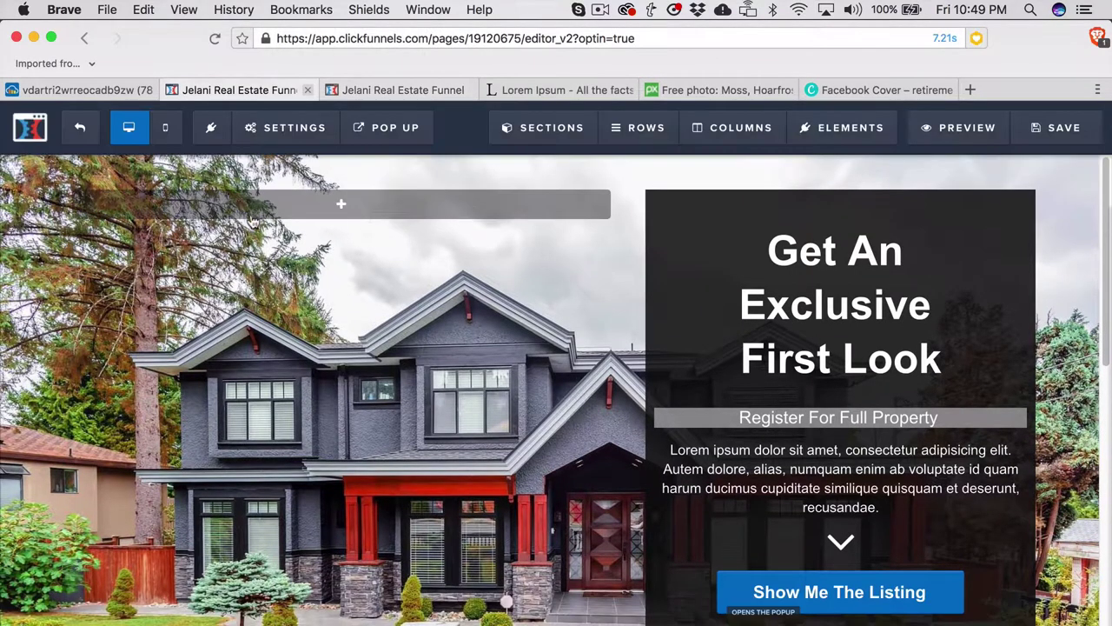
pyautogui.scroll(-10, 592, 455)
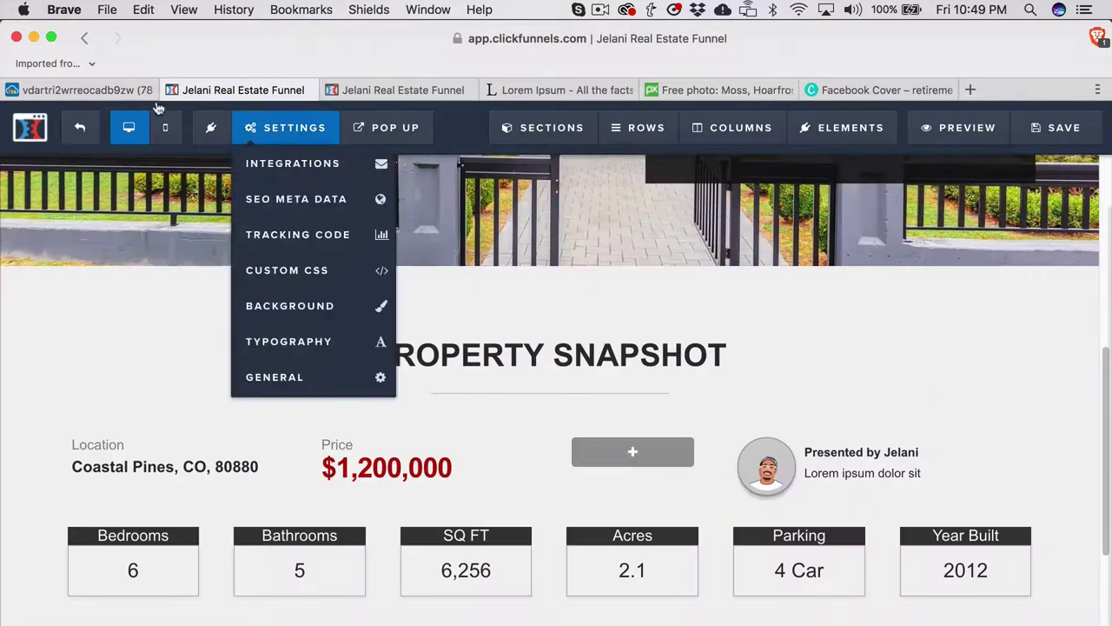
# Examine the Listing Teaser Page part of the reference image, including its pop-up form and Property Snapshot layout
pyautogui.click(78, 89)
pyautogui.scroll(15, 597, 277)
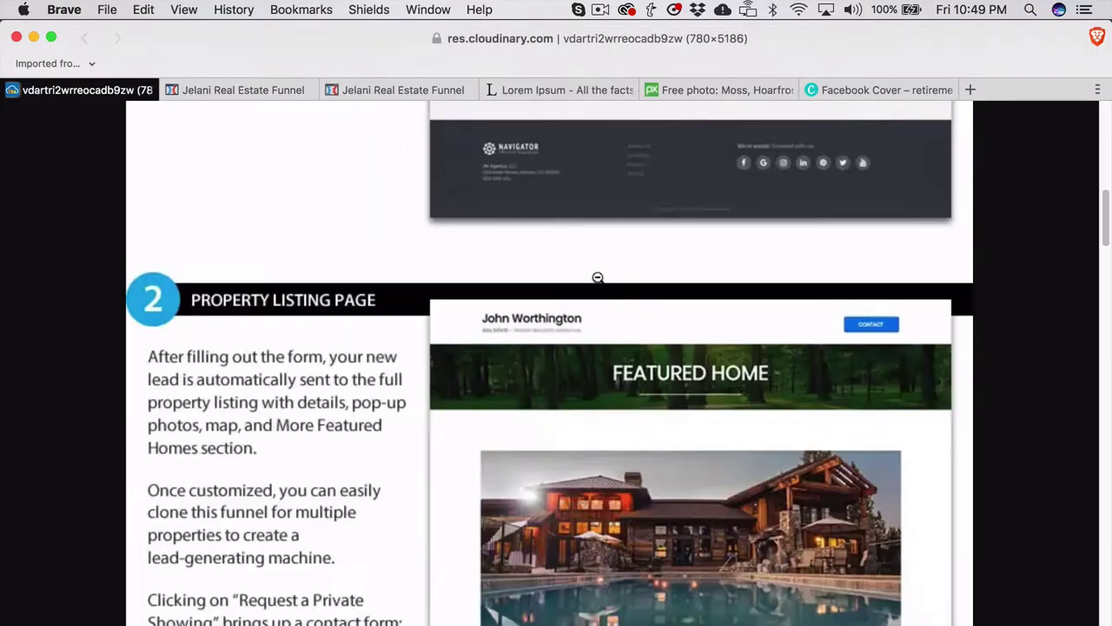
pyautogui.scroll(2, 597, 277)
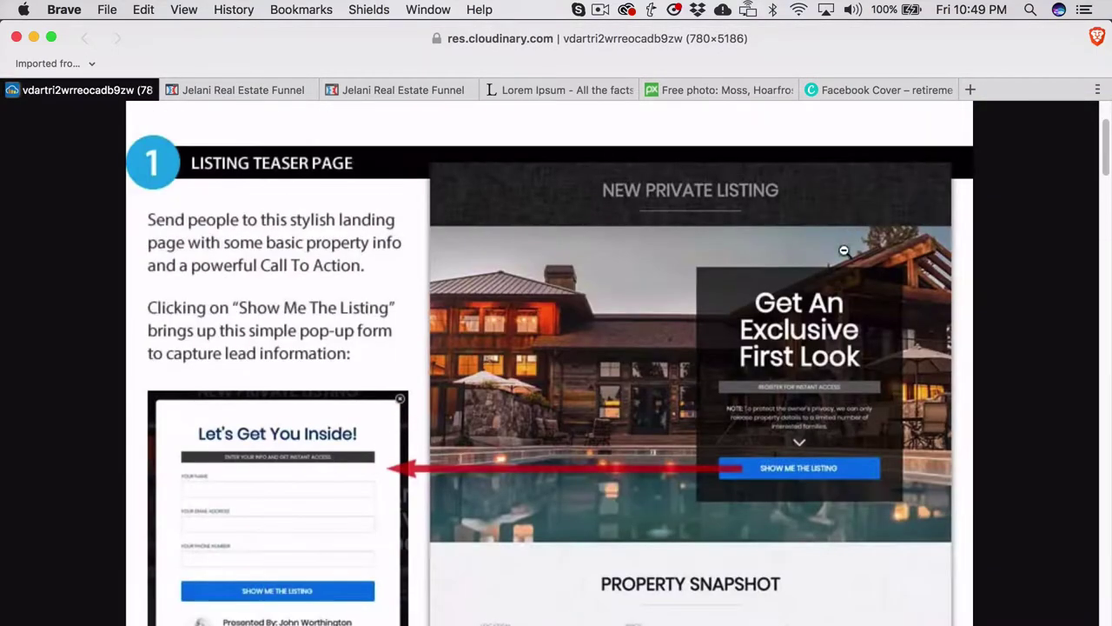
pyautogui.click(595, 330)
pyautogui.scroll(-1, 565, 318)
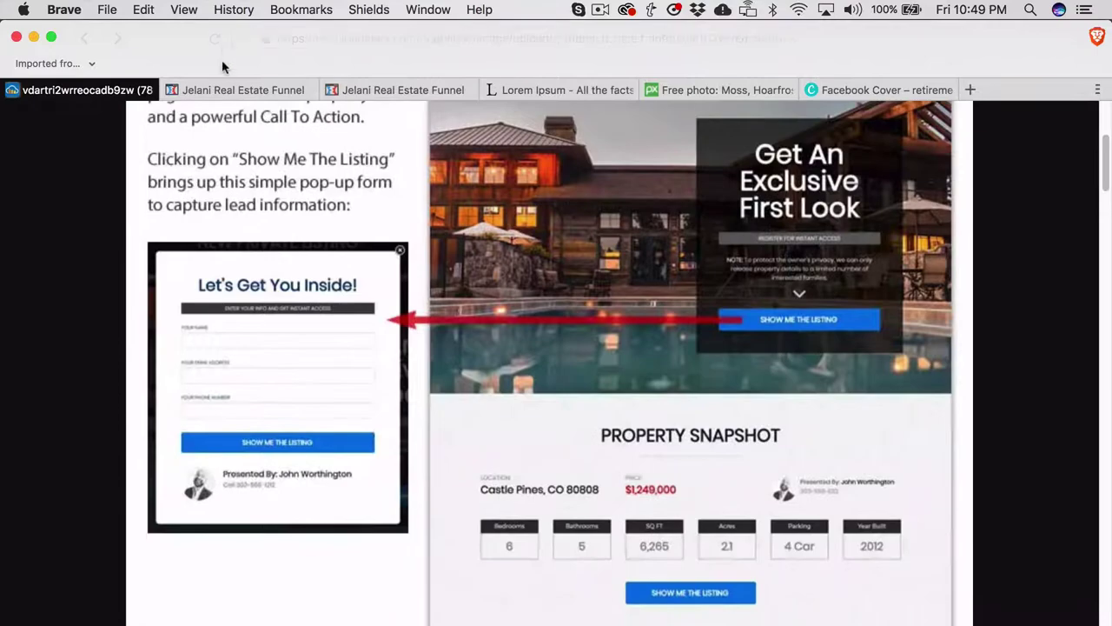
# Return from the reference image to the funnel's step overview and reopen the Optin page in the editor
pyautogui.click(233, 90)
pyautogui.click(79, 127)
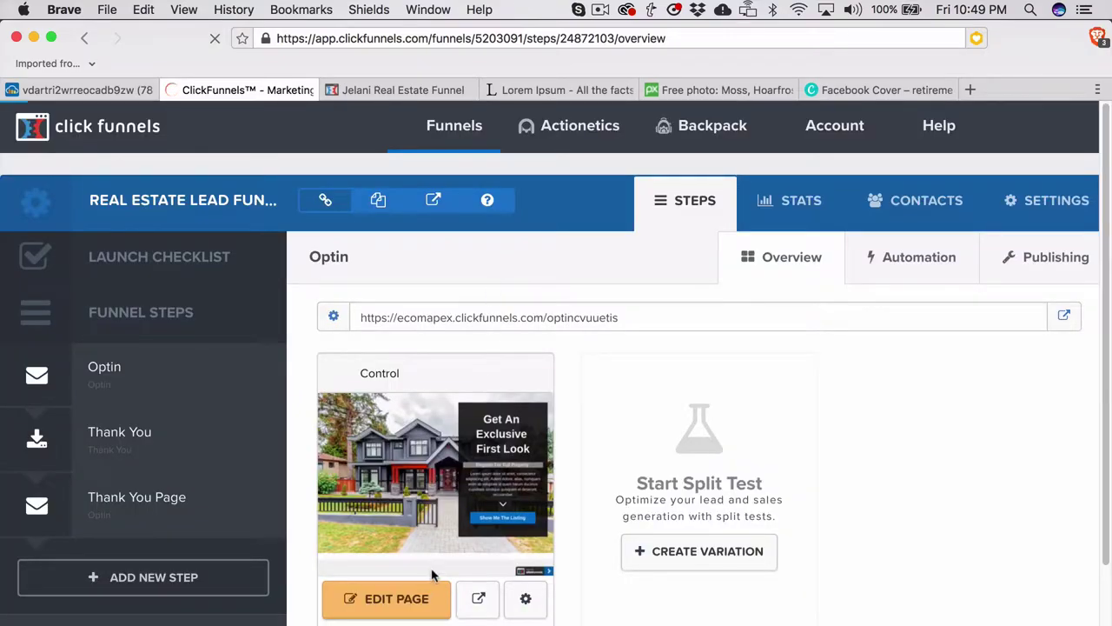
pyautogui.click(401, 610)
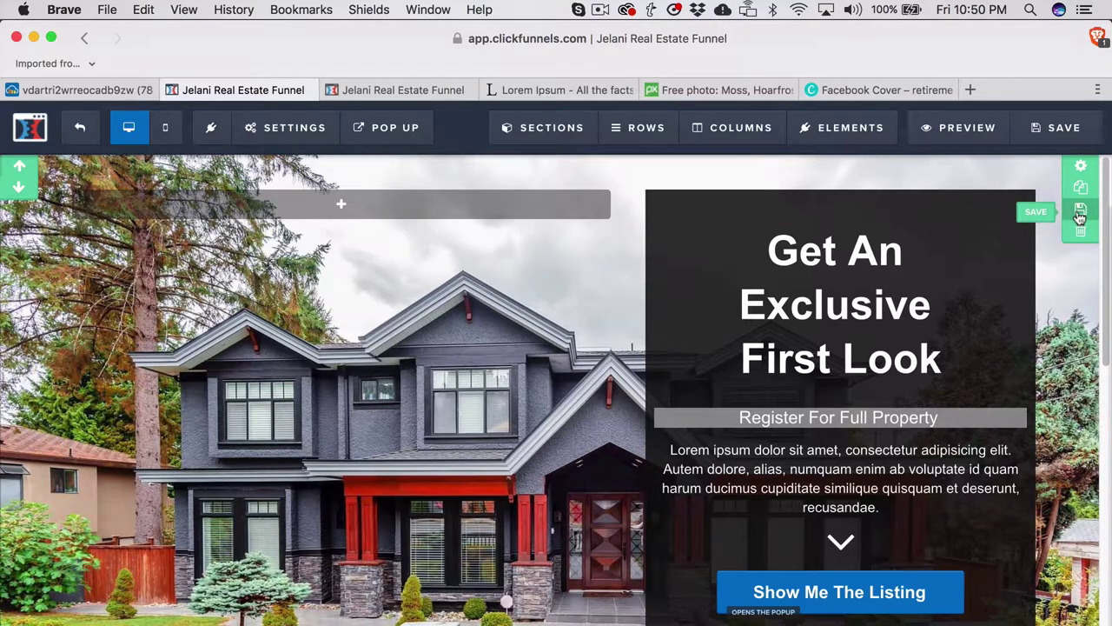
# Save the hero section with the house background as a personal template
pyautogui.click(1078, 215)
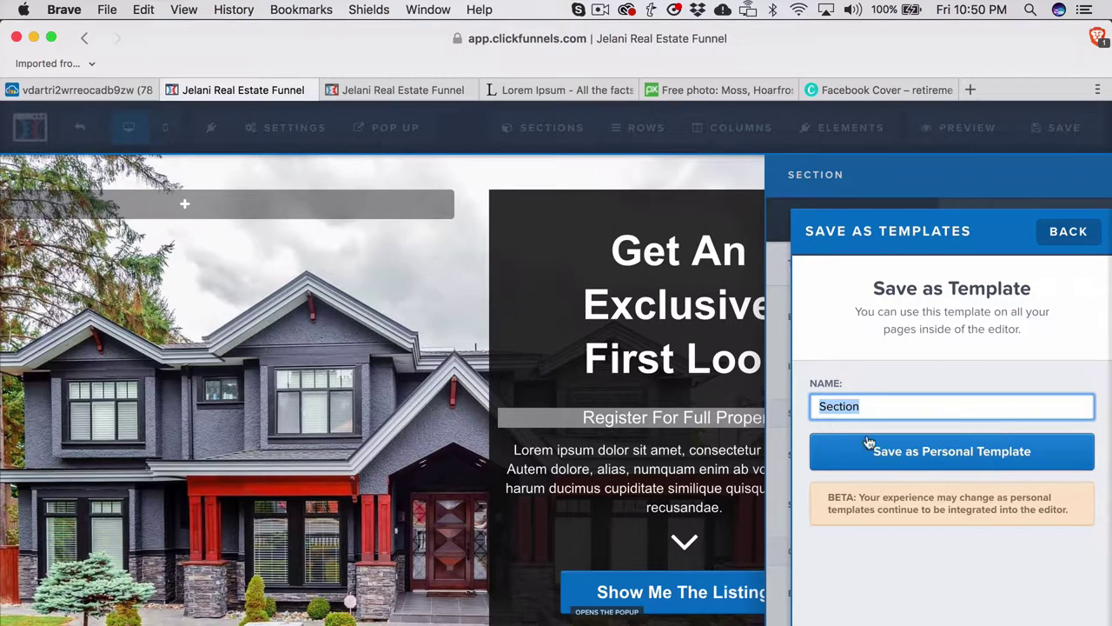
pyautogui.click(895, 453)
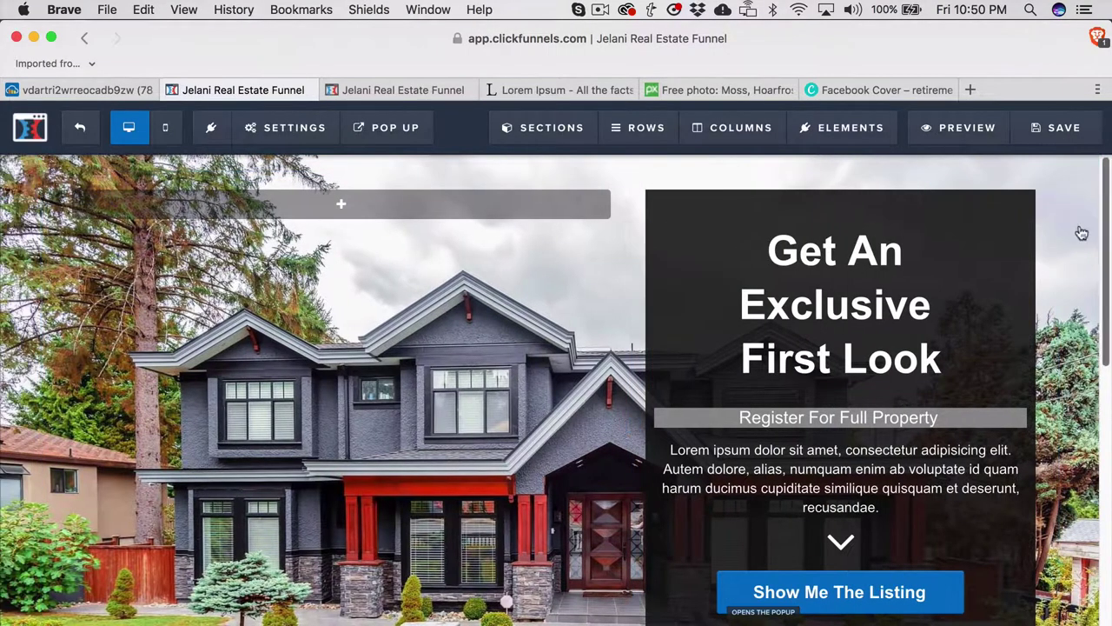
# Insert the saved section Property Snapshot Real Estate Funnel directly below the hero section
pyautogui.scroll(-5, 558, 308)
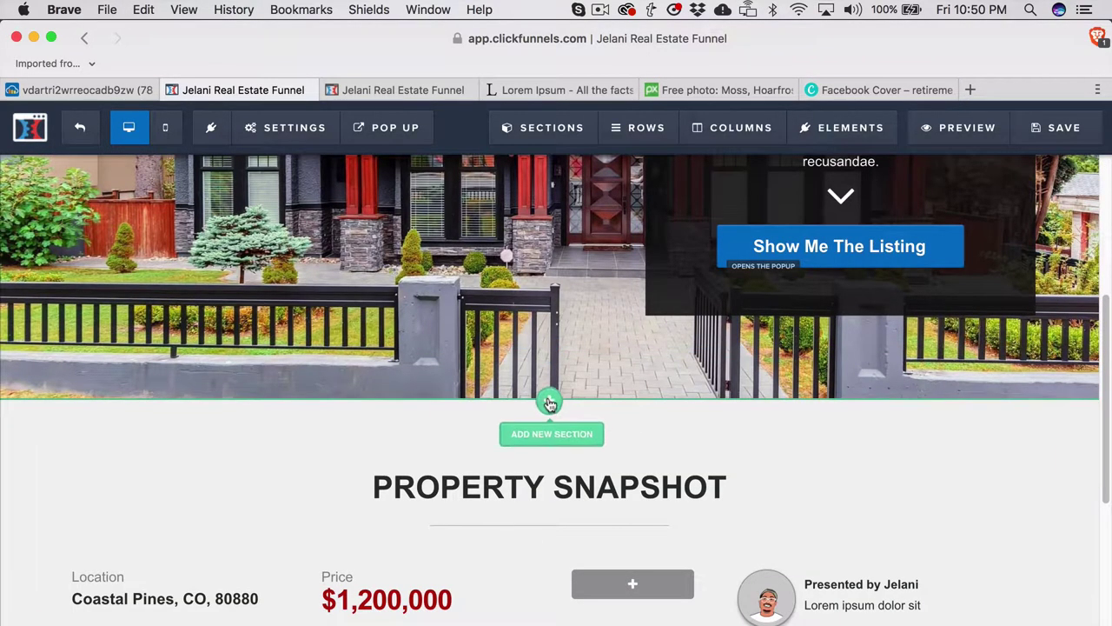
pyautogui.click(549, 403)
pyautogui.click(1043, 270)
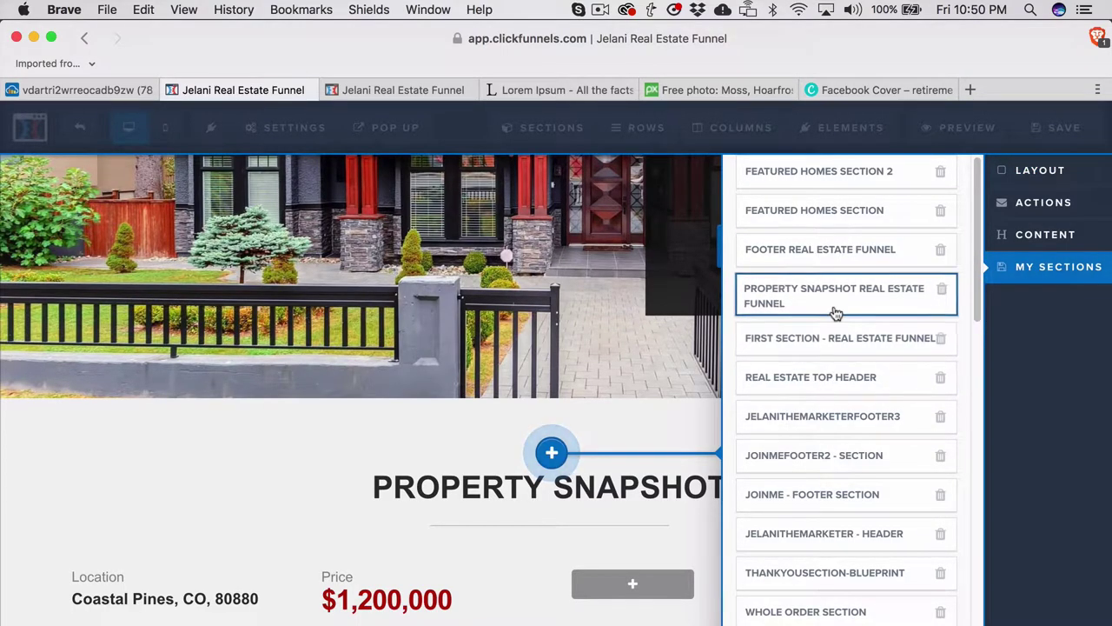
pyautogui.click(834, 313)
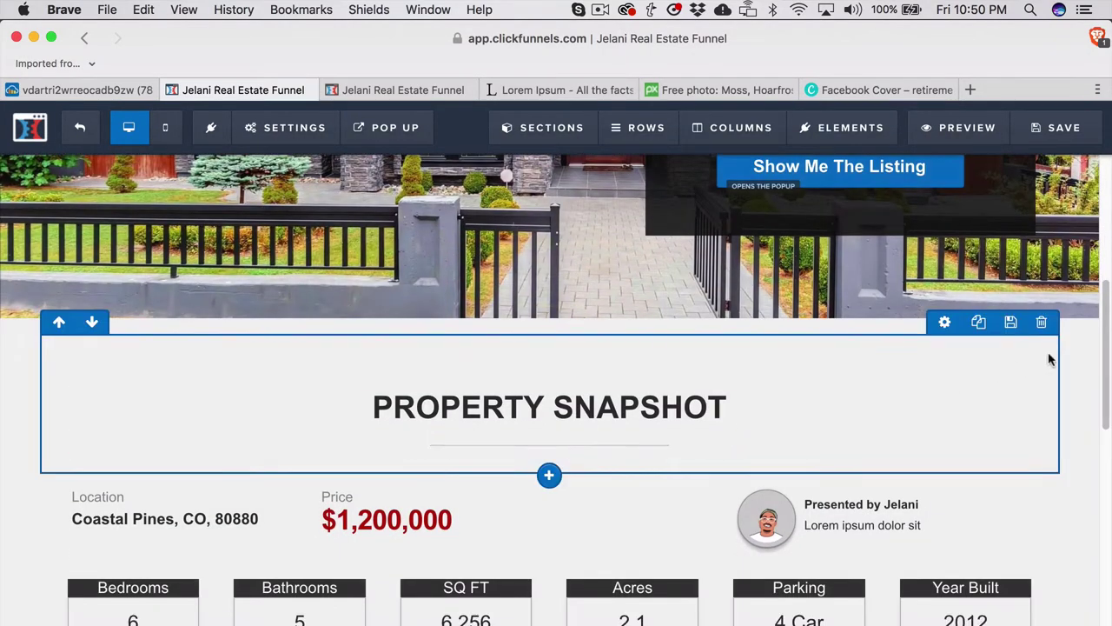
# Delete the extra Property Snapshot section directly below the hero and confirm the deletion
pyautogui.scroll(-2, 983, 545)
pyautogui.scroll(5, 982, 545)
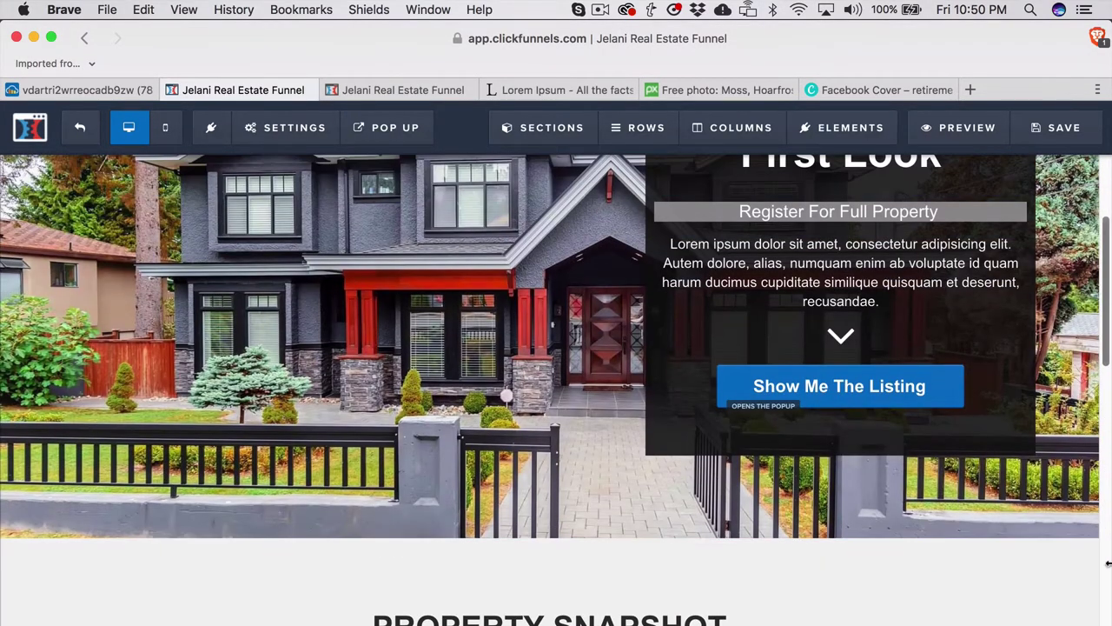
pyautogui.click(1081, 614)
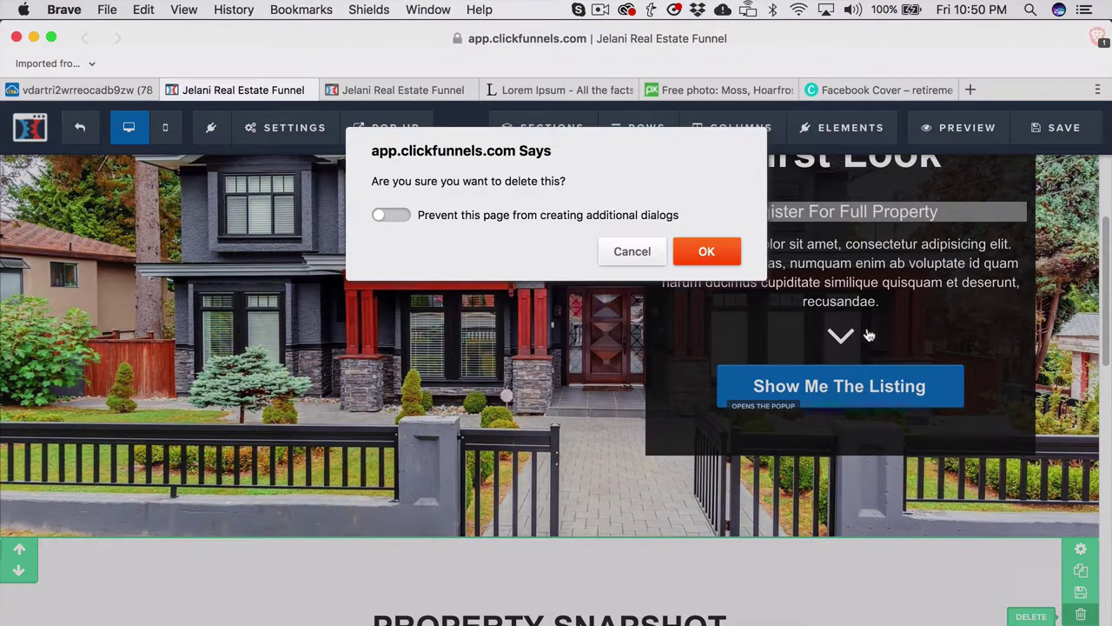
pyautogui.click(706, 252)
pyautogui.scroll(-5, 780, 551)
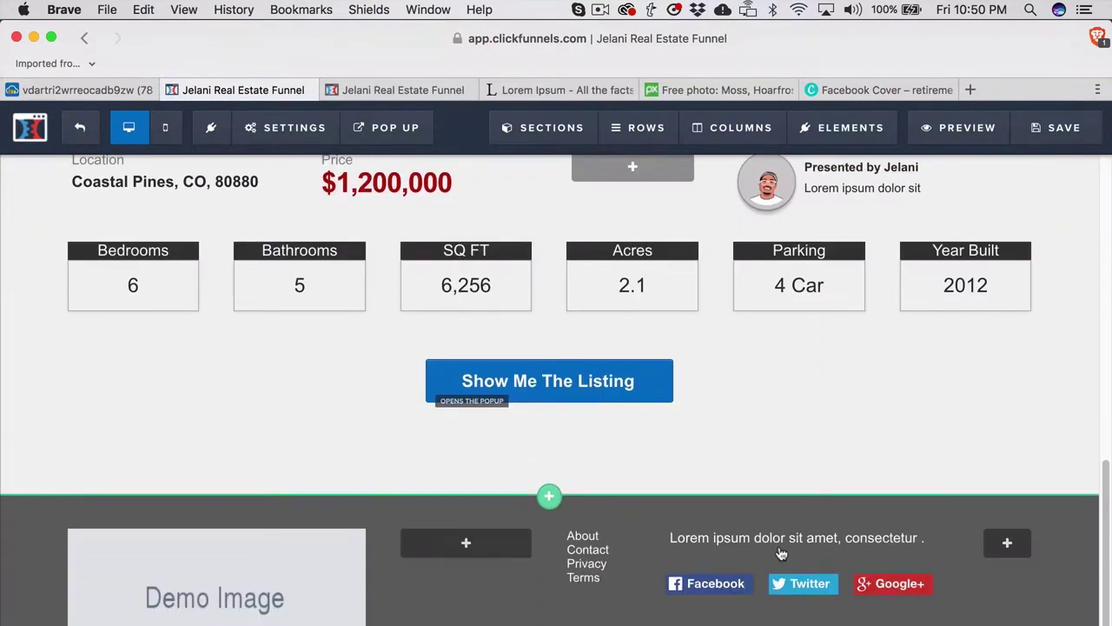
# Save the Optin page and open the funnel's Thank You page in the editor
pyautogui.scroll(5, 780, 551)
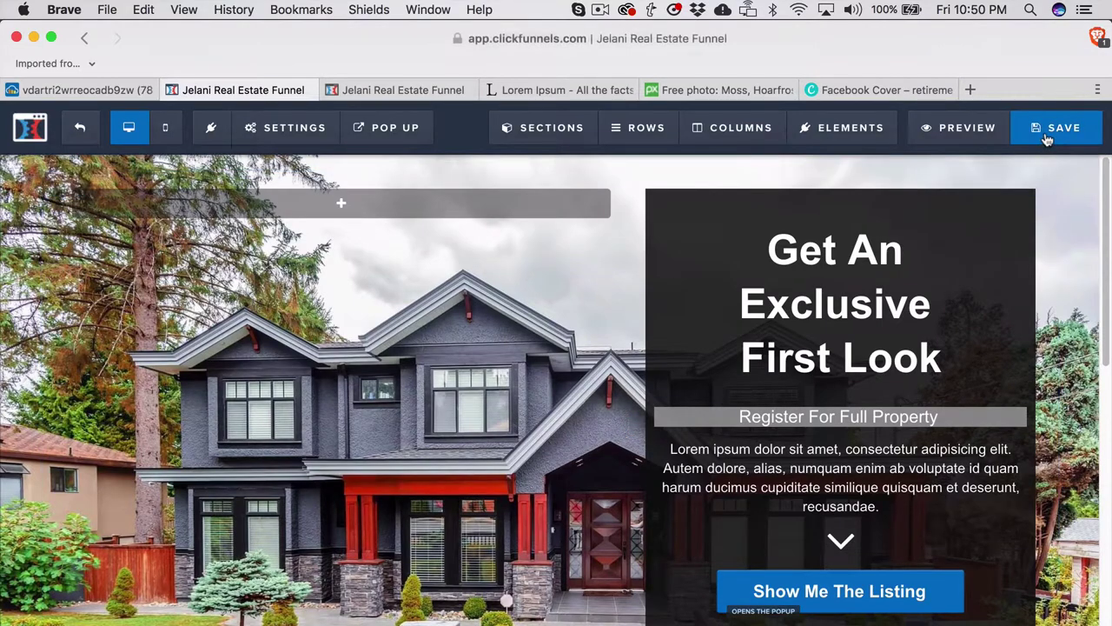
pyautogui.click(1048, 140)
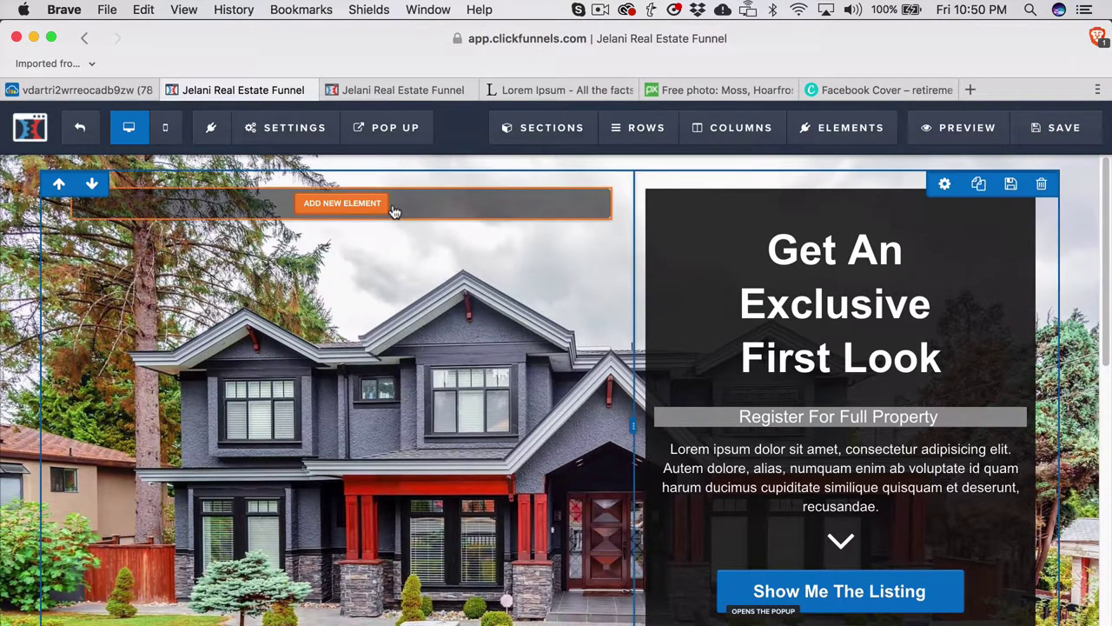
pyautogui.click(78, 132)
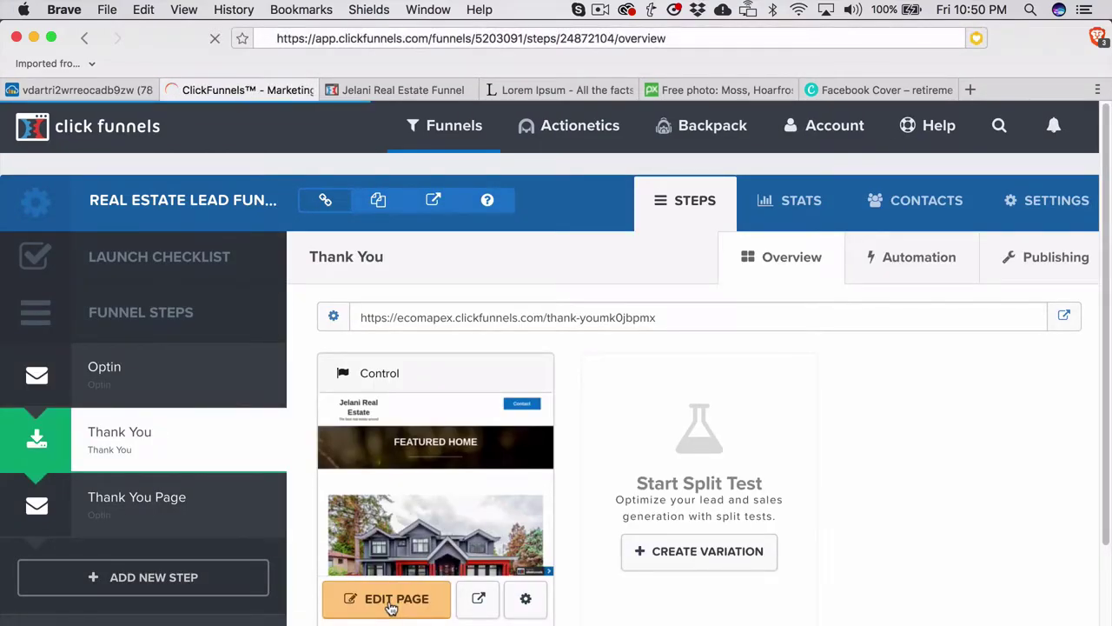
pyautogui.click(391, 607)
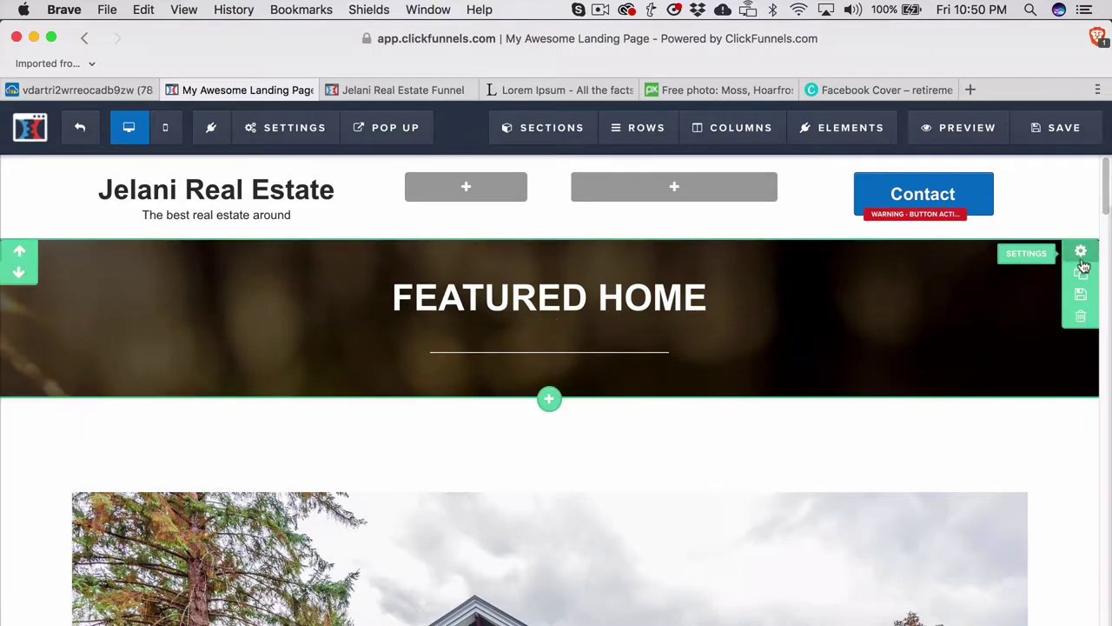
# Examine the moss forest photo on Pixabay and the transparency setting of the black overlay on the Canva cover
pyautogui.click(690, 91)
pyautogui.click(801, 201)
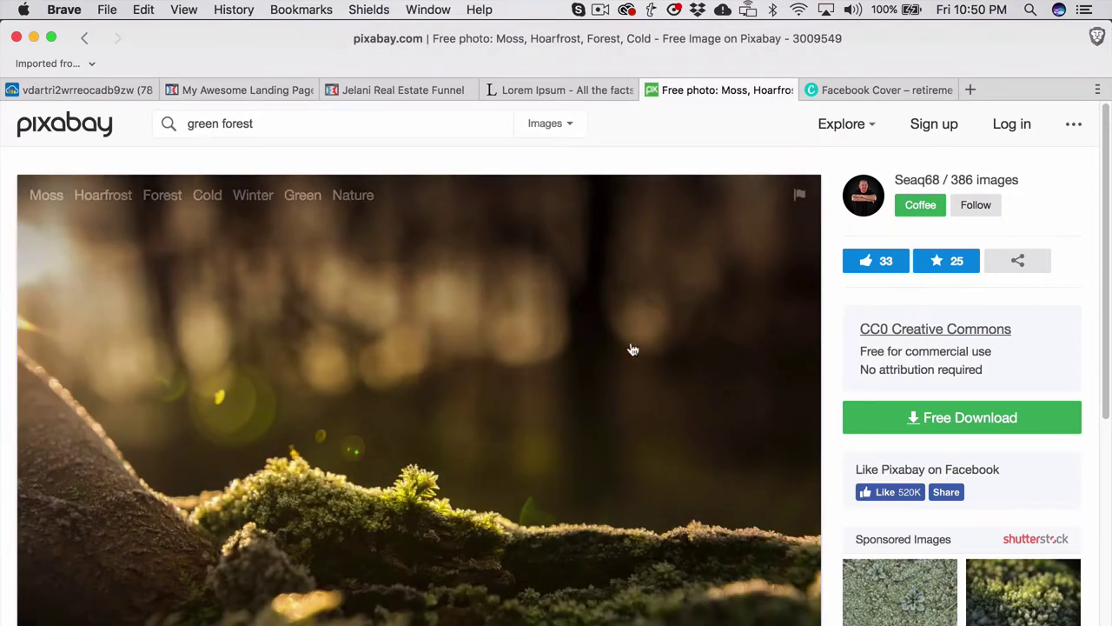
pyautogui.click(878, 89)
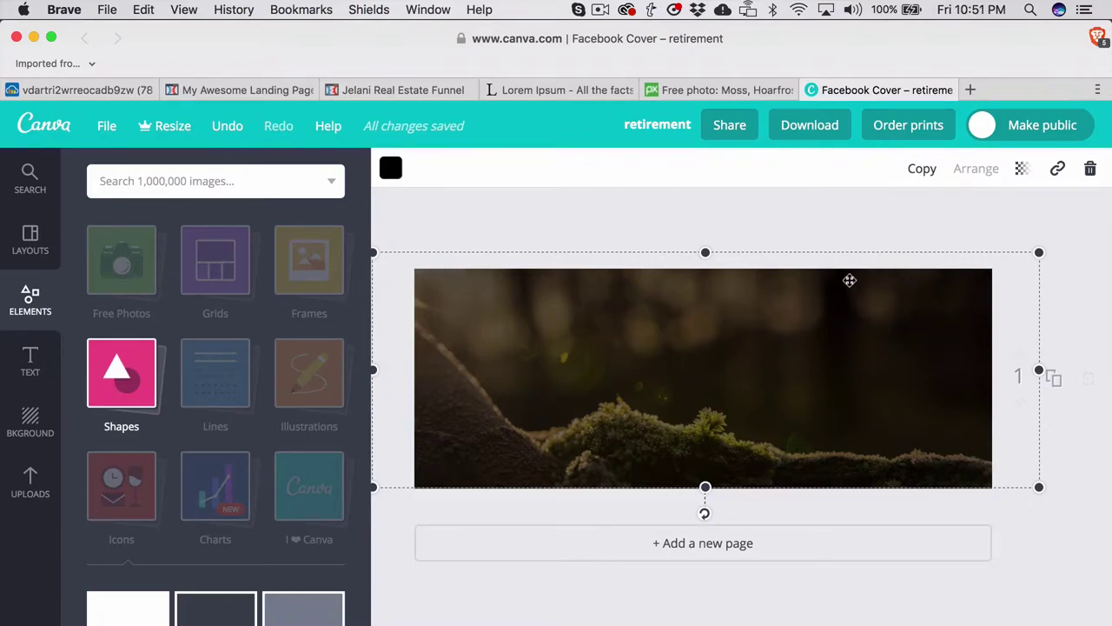
pyautogui.click(1023, 168)
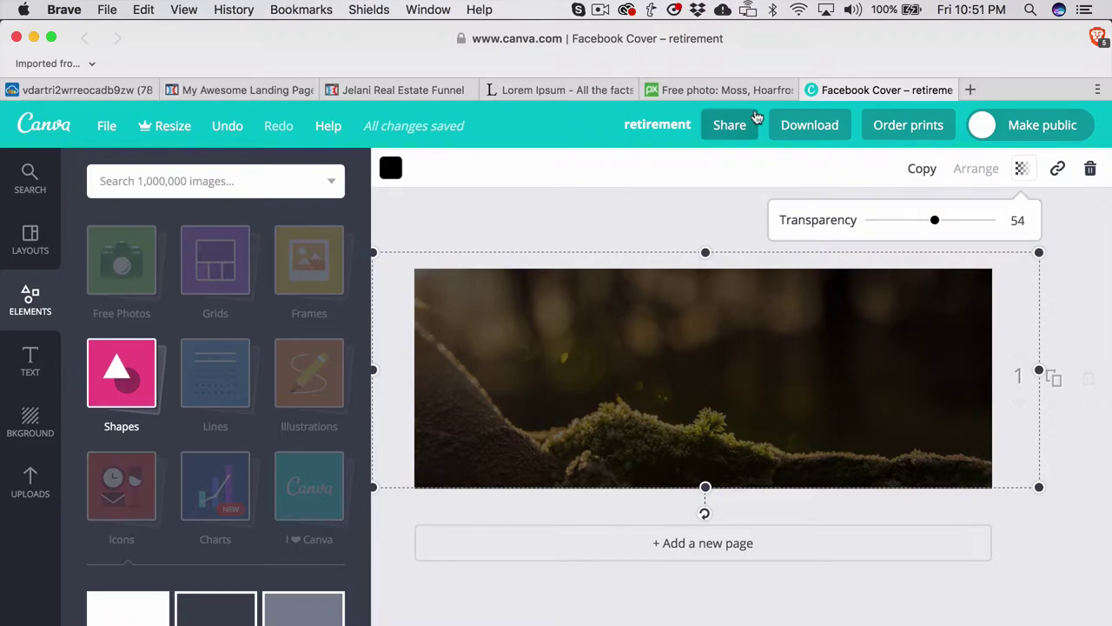
# Return to the ClickFunnels editor and review the Featured Home page from its header down to the Request Private Showing row
pyautogui.click(265, 90)
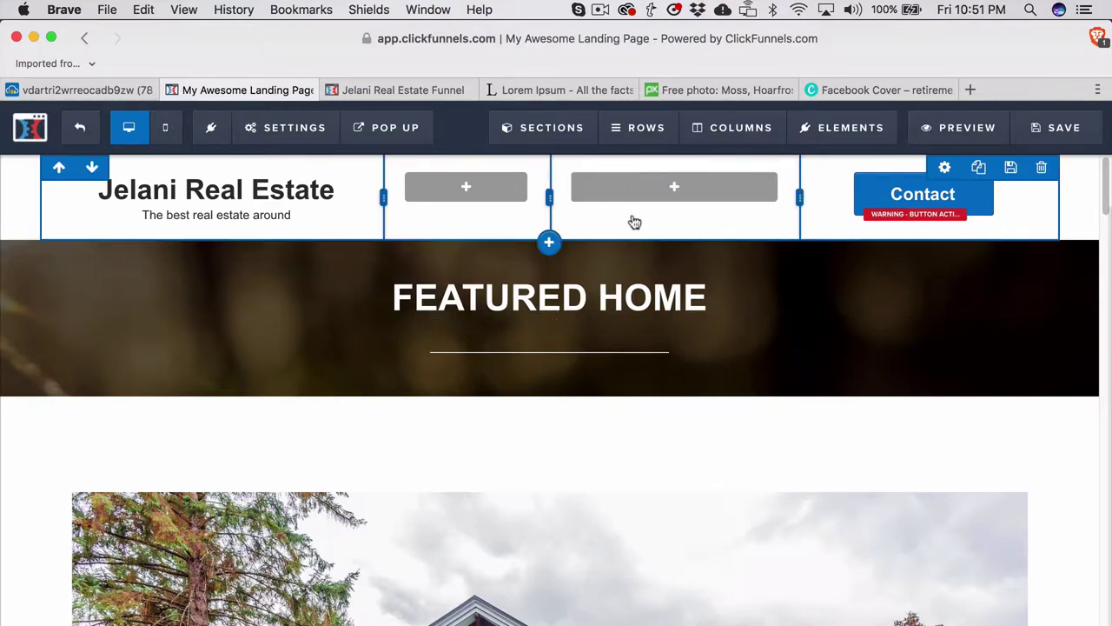
pyautogui.scroll(-1, 491, 494)
pyautogui.scroll(-5, 491, 494)
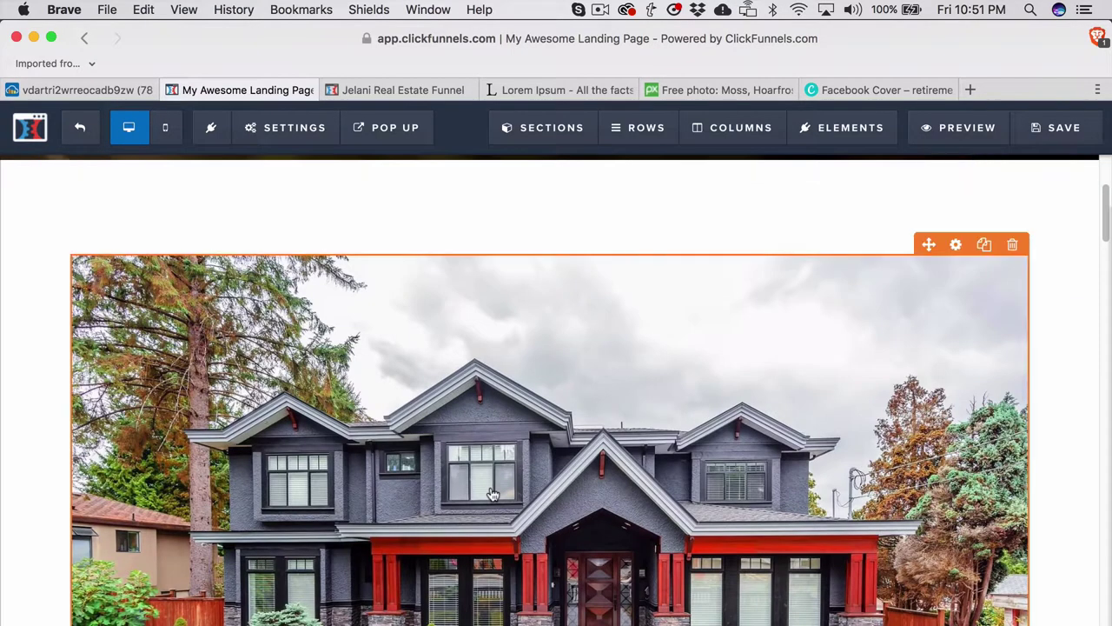
pyautogui.scroll(3, 768, 334)
pyautogui.scroll(-5, 691, 384)
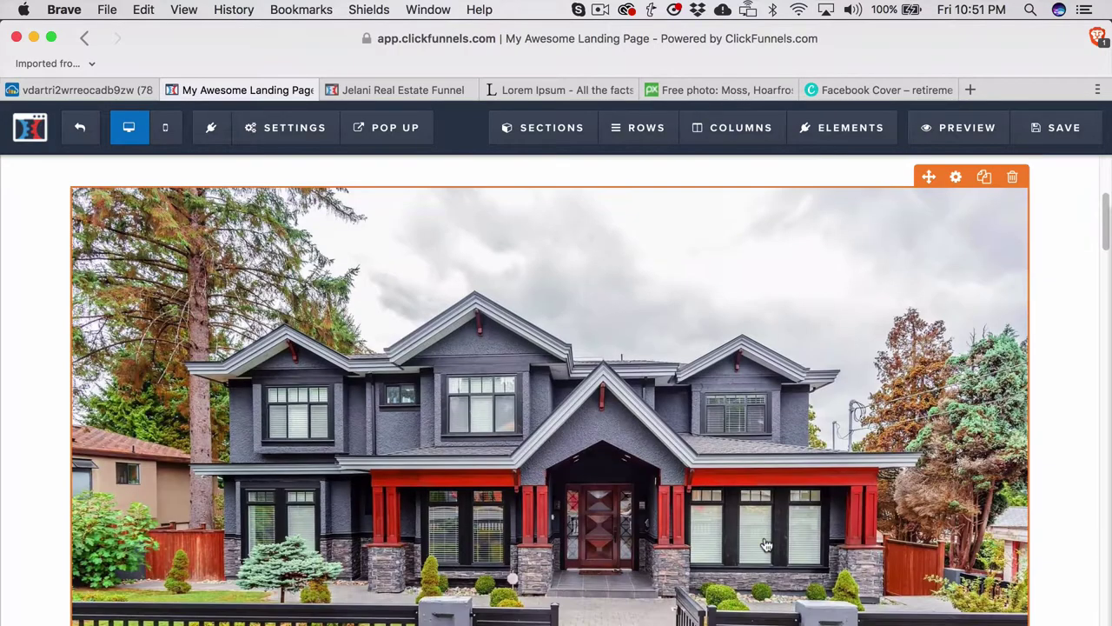
pyautogui.scroll(3, 691, 384)
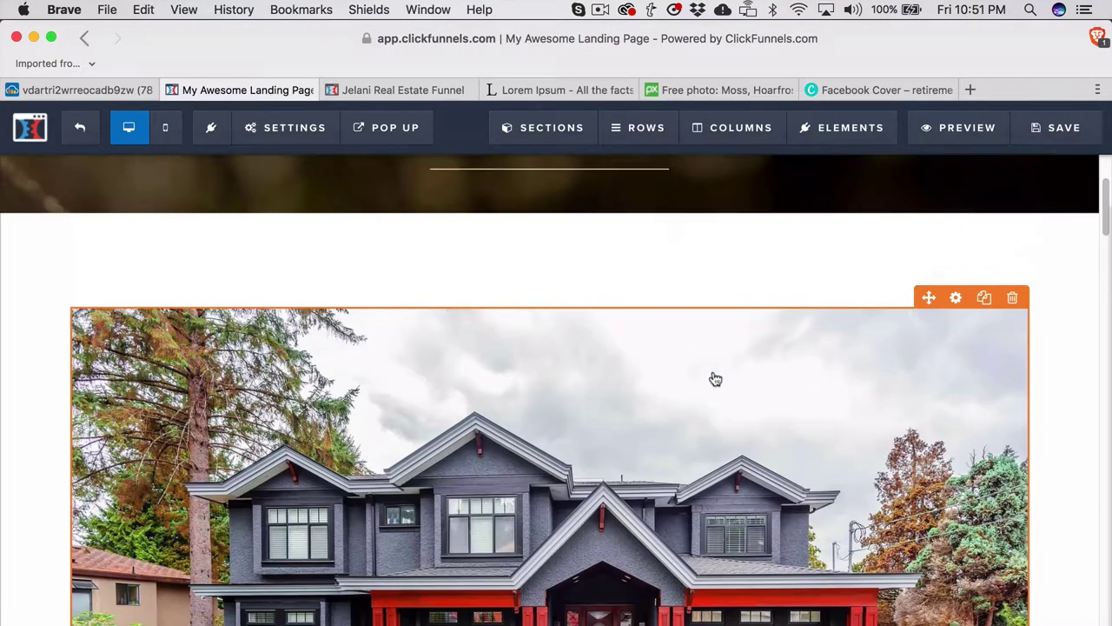
pyautogui.scroll(-4, 713, 377)
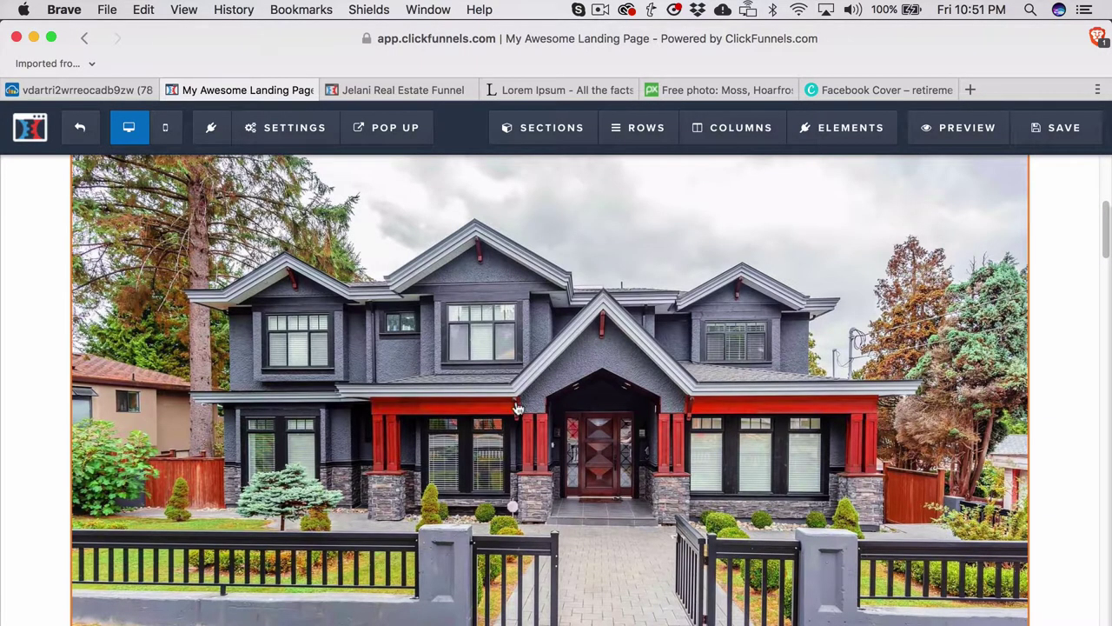
pyautogui.scroll(-8, 517, 409)
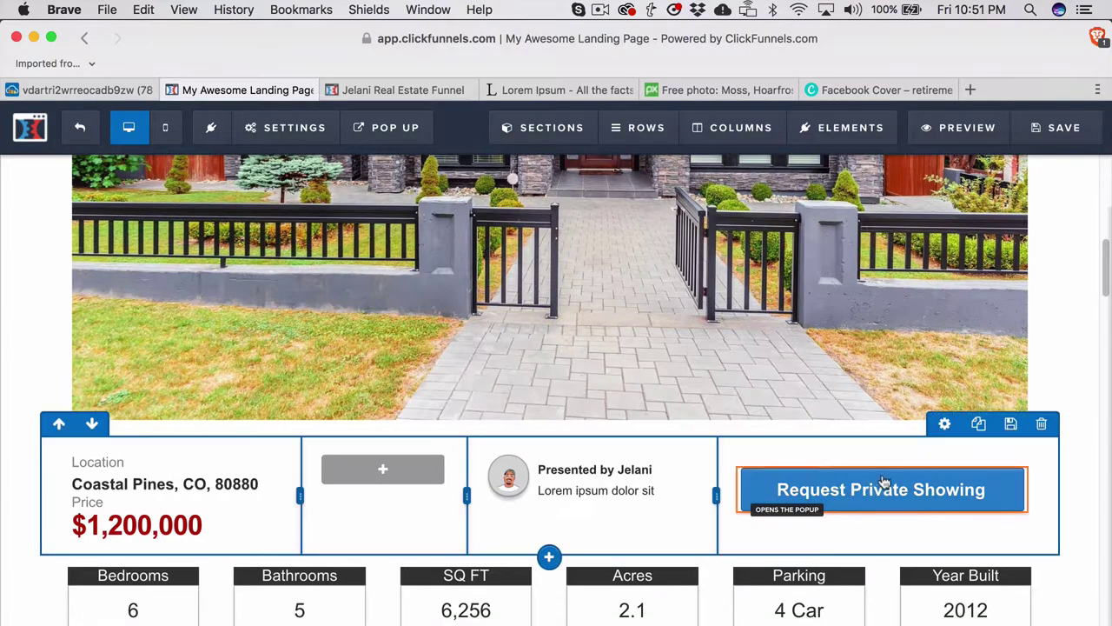
# Show the page's pop-up and examine its contact form fields down to Additional Comments
pyautogui.moveTo(382, 134)
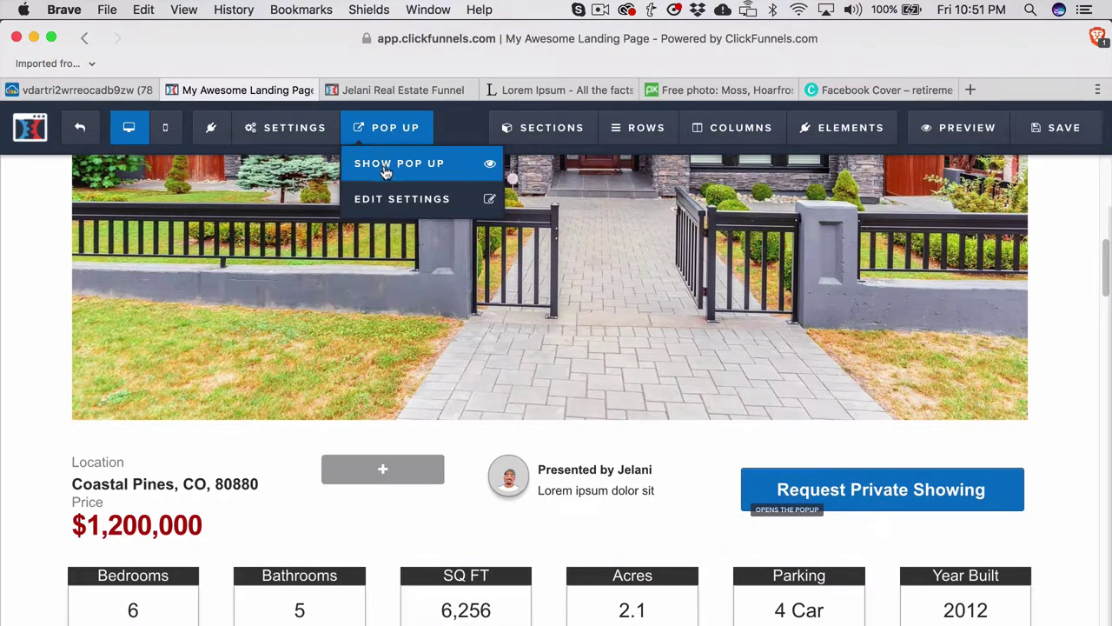
pyautogui.click(384, 165)
pyautogui.scroll(-3, 495, 438)
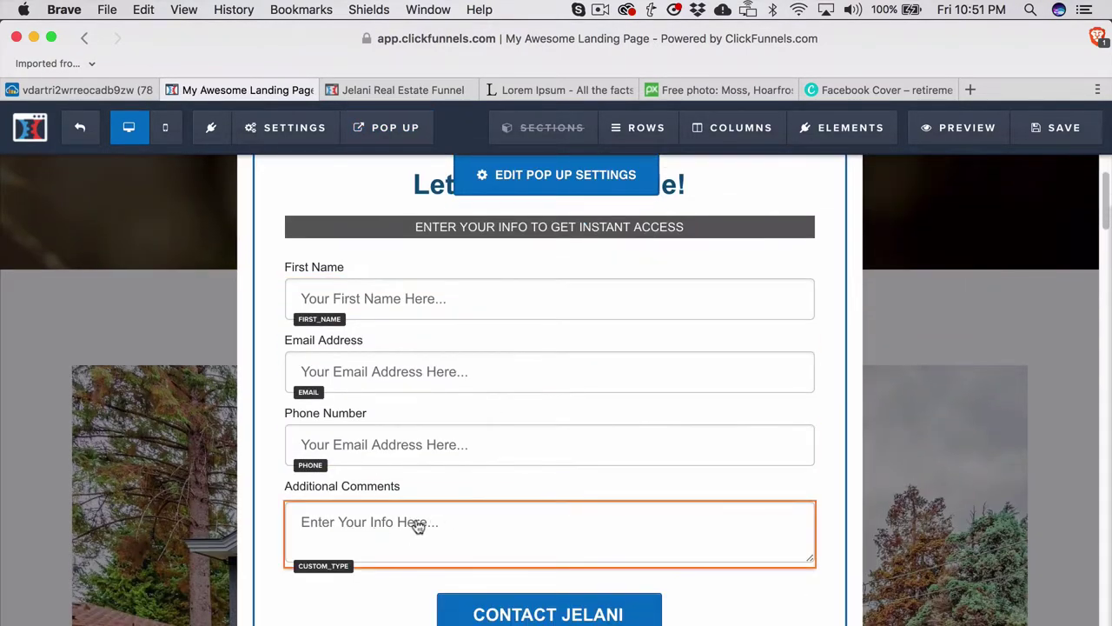
pyautogui.moveTo(424, 531)
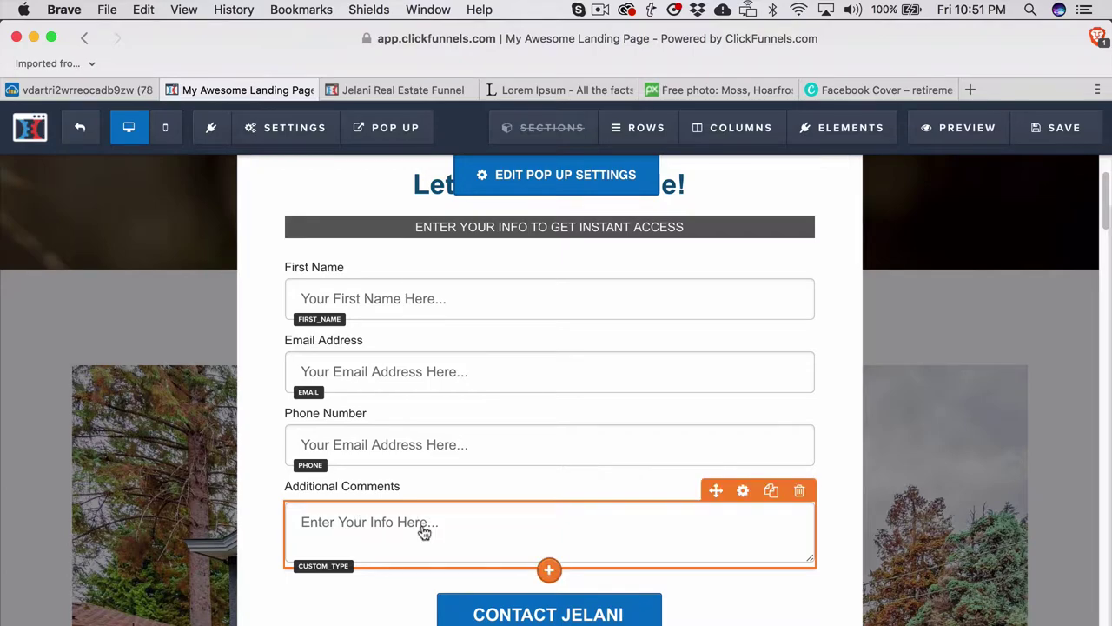
# Look up the Text Area form element for the pop-up and check the settings of its contact button
pyautogui.click(550, 571)
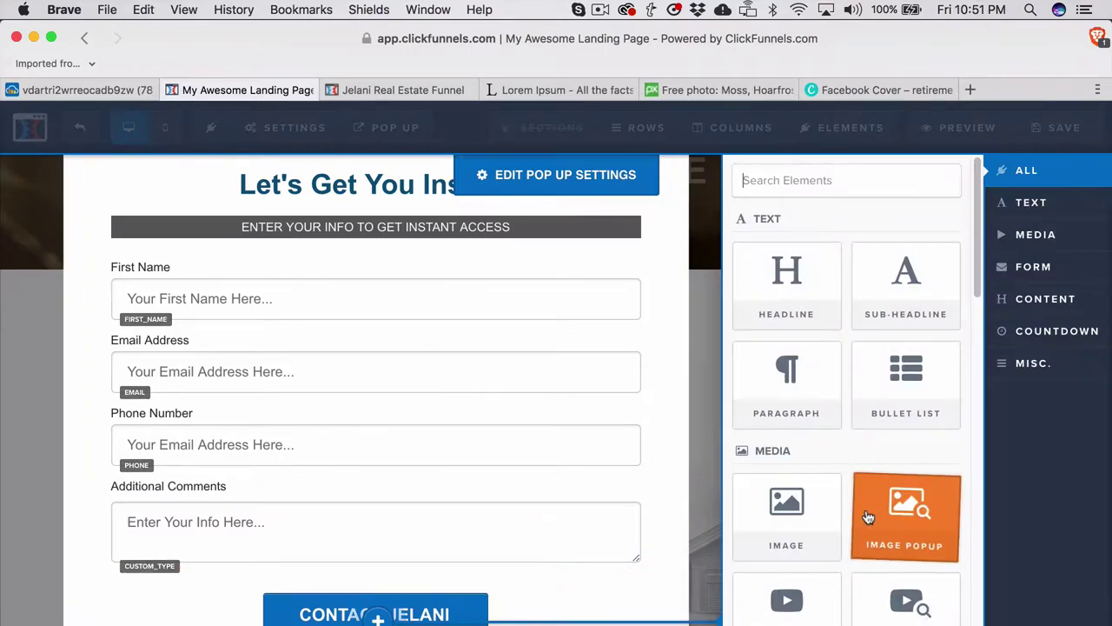
pyautogui.scroll(-5, 869, 521)
pyautogui.scroll(-3, 869, 518)
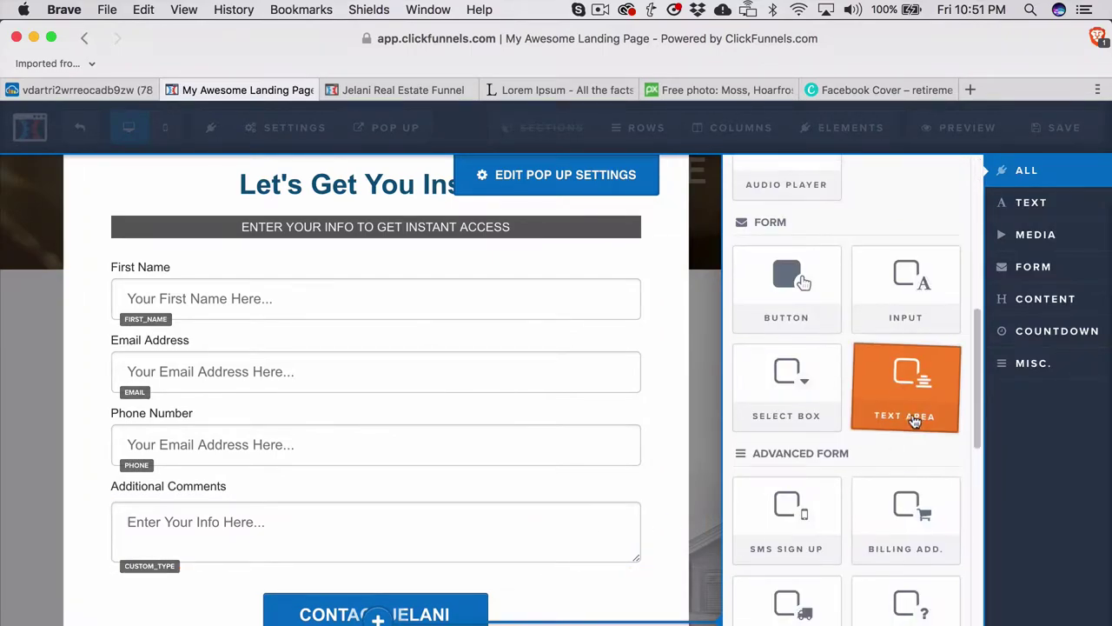
pyautogui.click(477, 620)
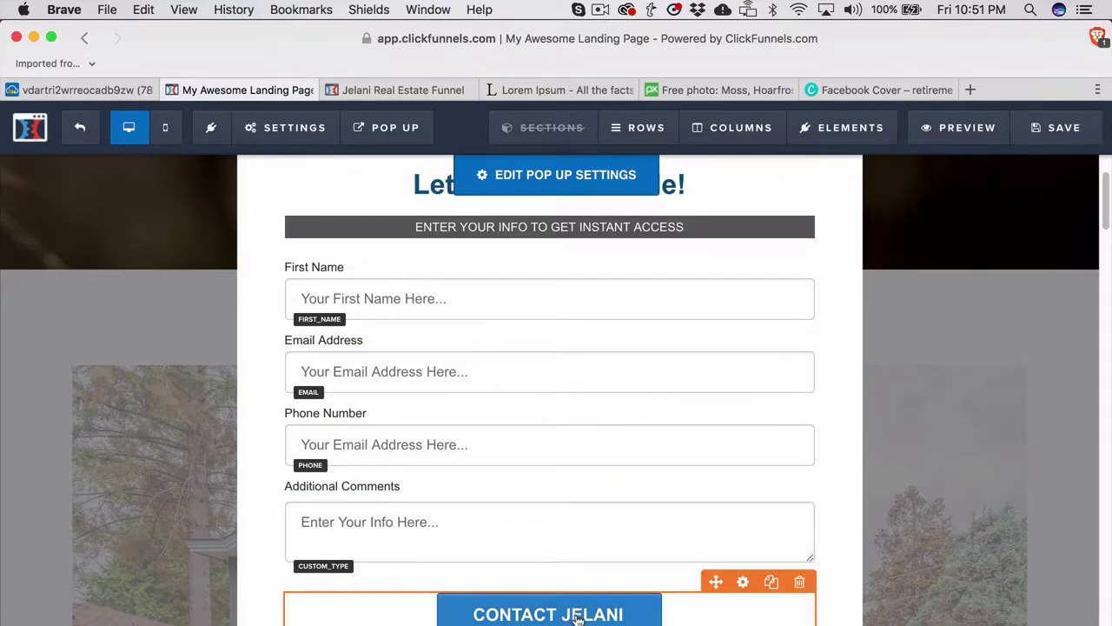
pyautogui.click(680, 585)
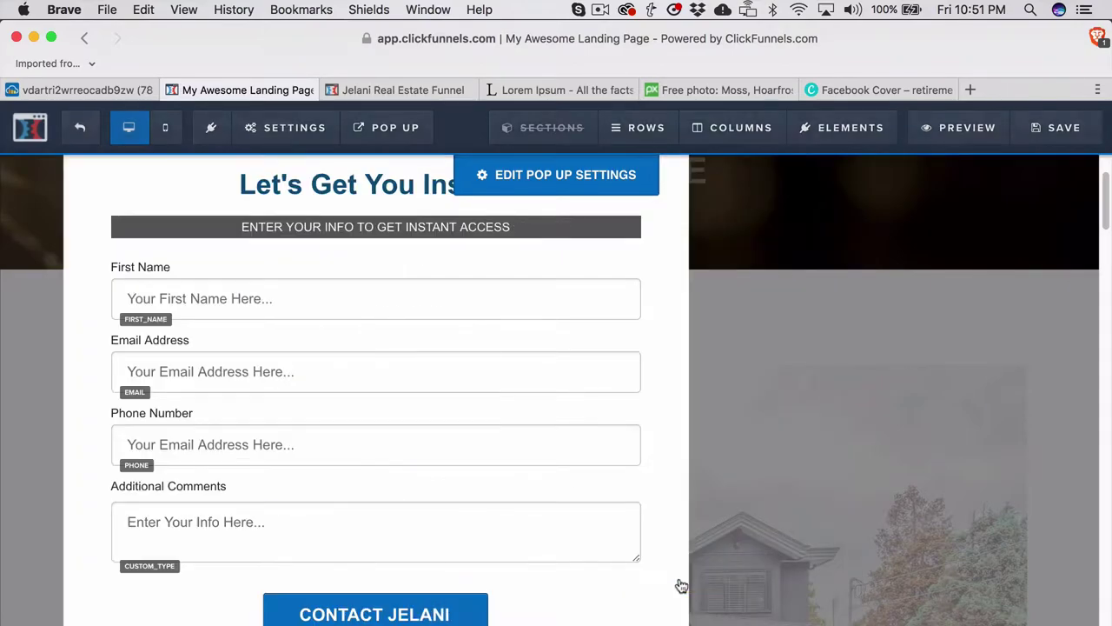
pyautogui.click(313, 509)
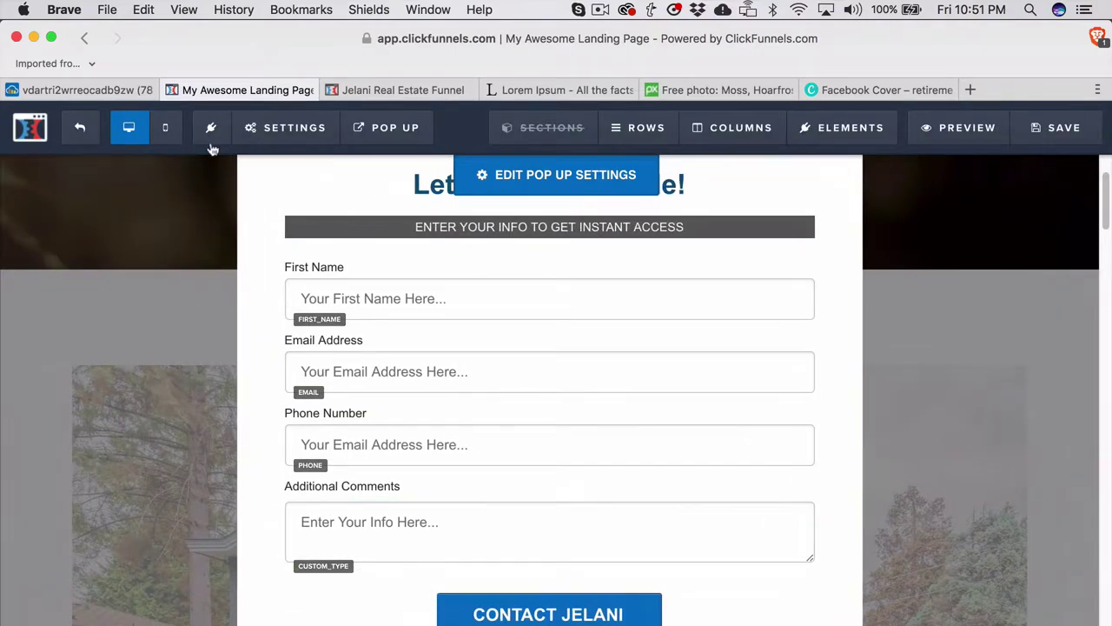
# Examine the On Submit Go To field in the page's general settings, and close the settings and the pop-up
pyautogui.click(267, 129)
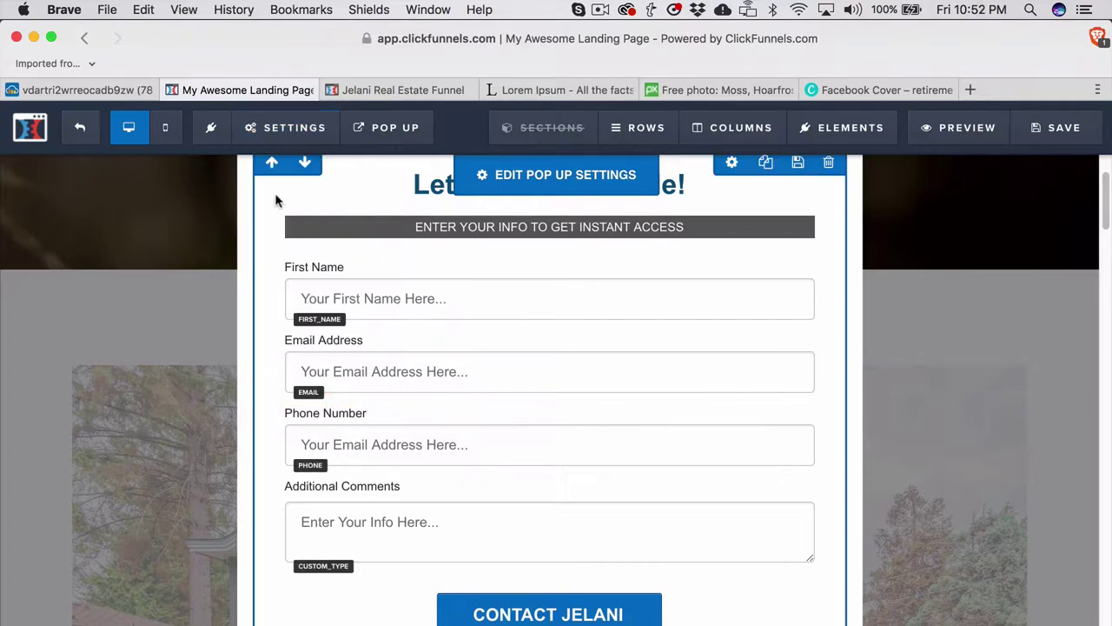
pyautogui.moveTo(282, 128)
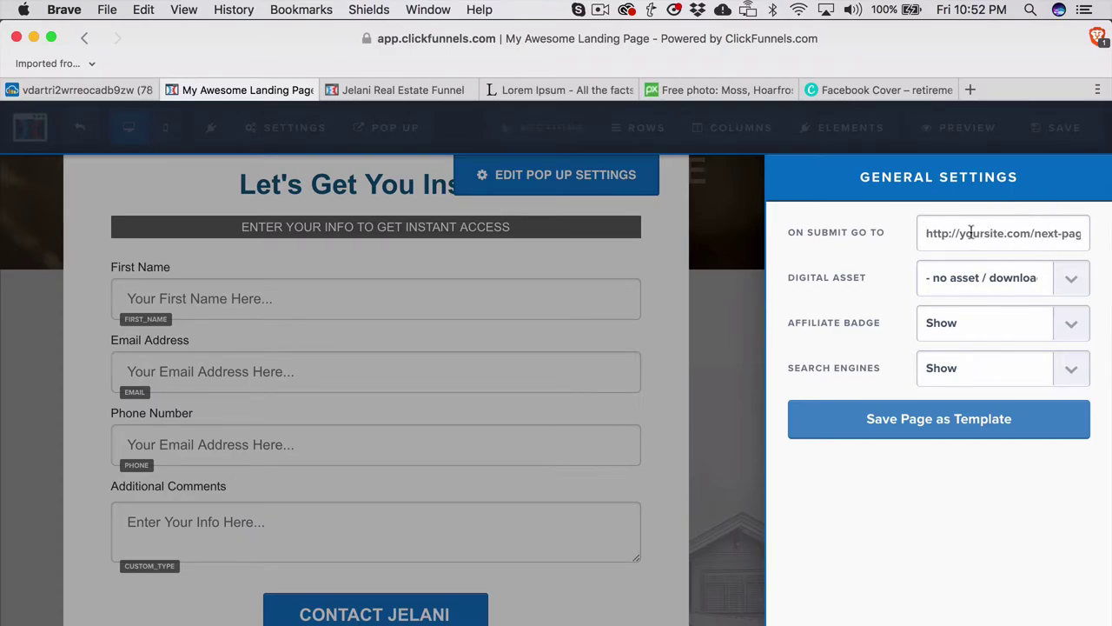
pyautogui.rightClick(944, 235)
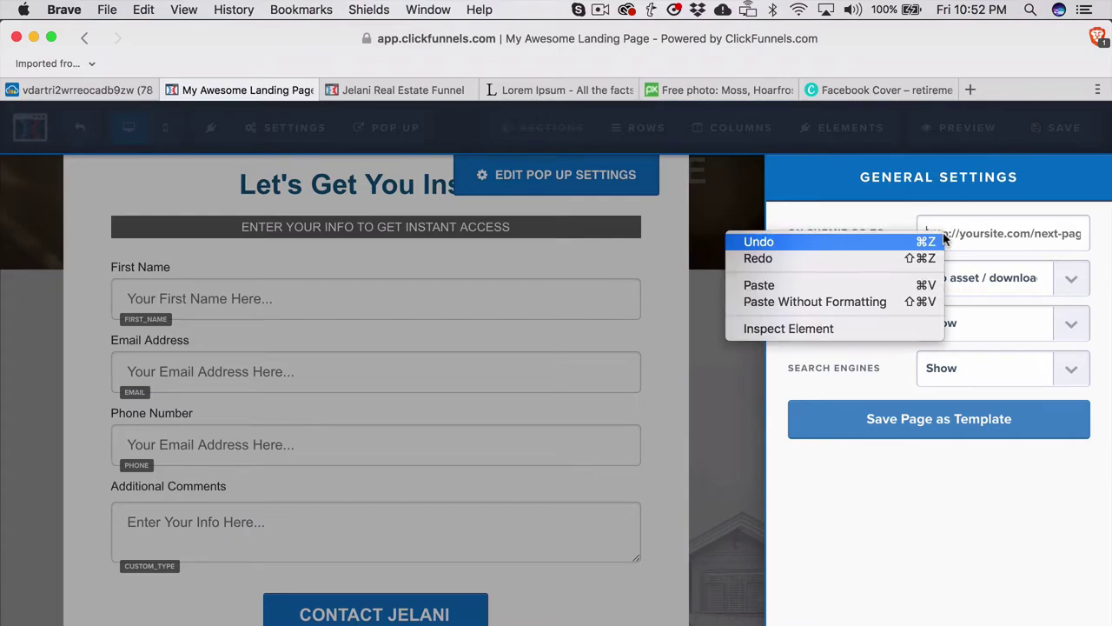
pyautogui.click(988, 233)
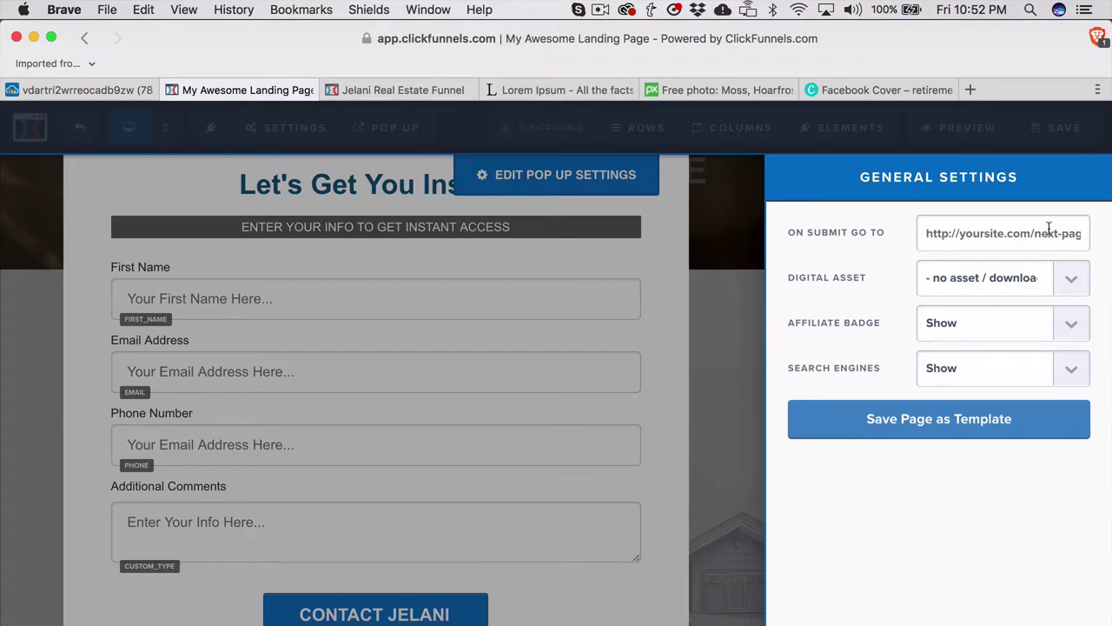
pyautogui.rightClick(981, 243)
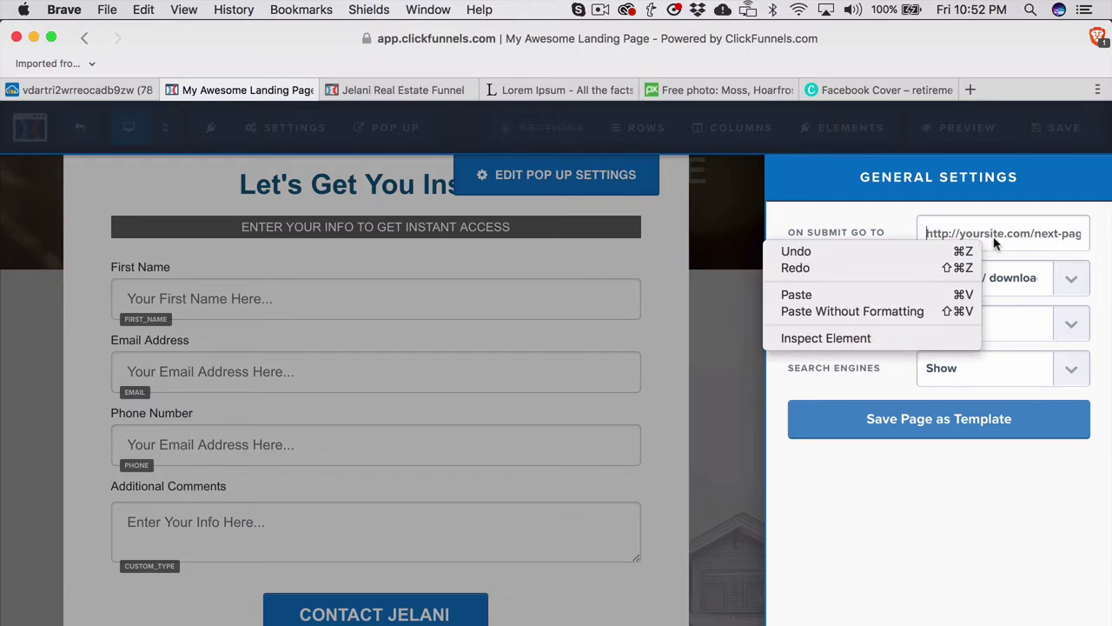
pyautogui.click(987, 233)
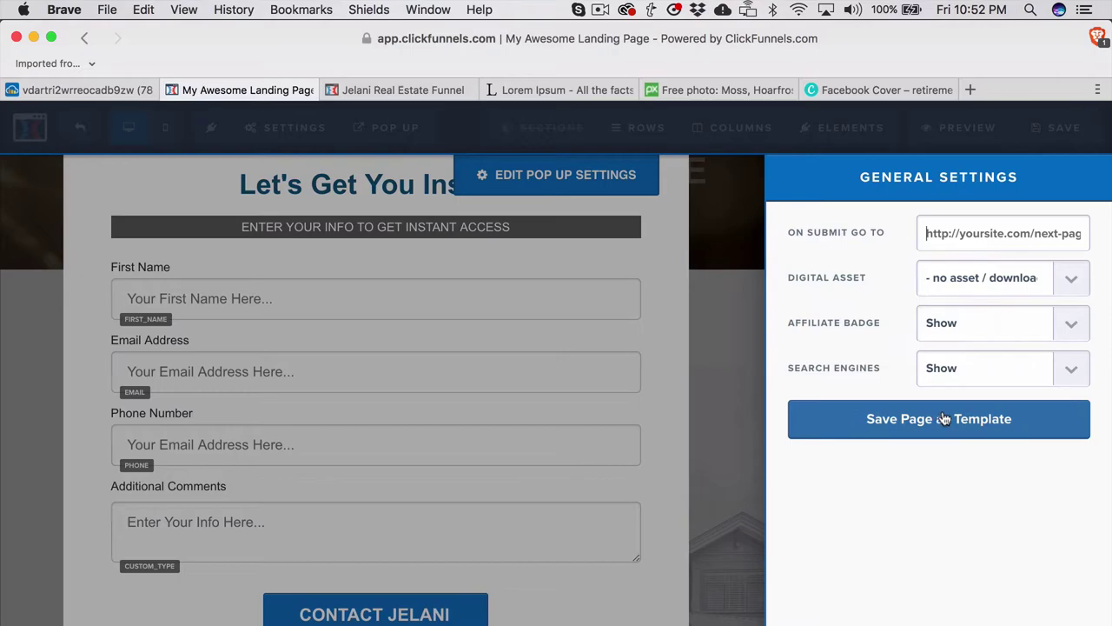
pyautogui.click(688, 427)
pyautogui.click(136, 425)
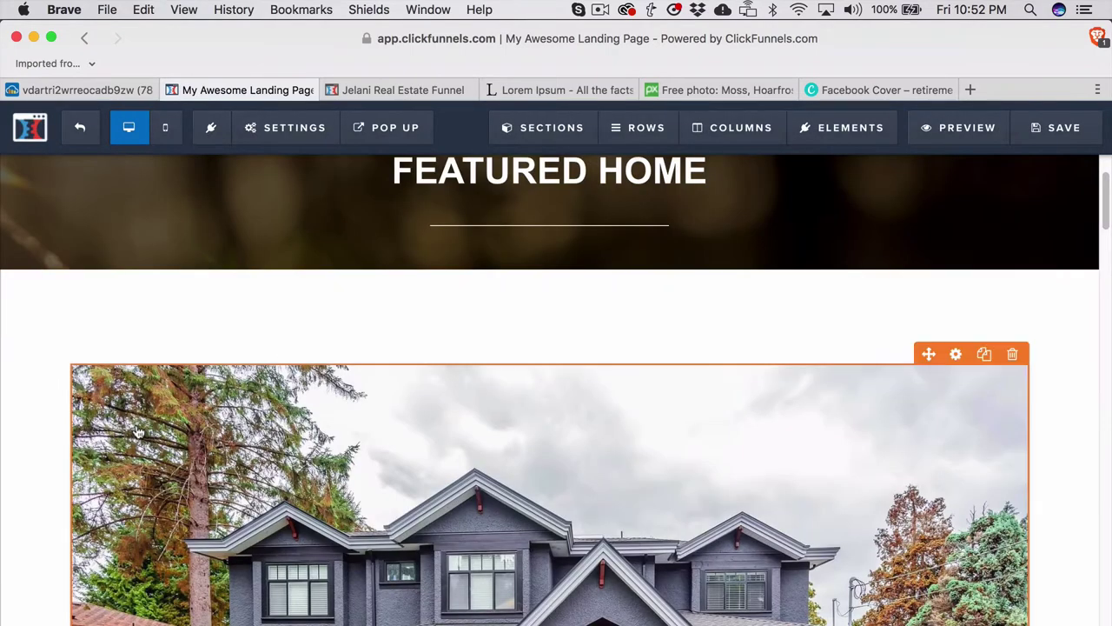
# Review the Property Details section and examine the image popup settings of the Kitchen thumbnail
pyautogui.scroll(-15, 137, 426)
pyautogui.scroll(-2, 138, 432)
pyautogui.scroll(3, 320, 298)
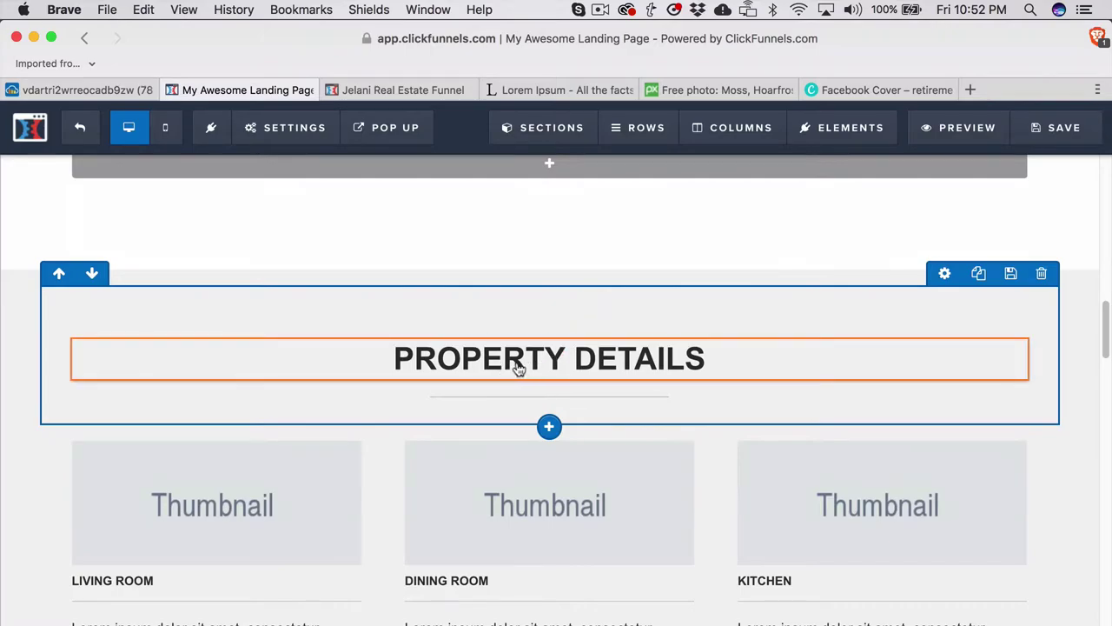
pyautogui.scroll(-5, 406, 447)
pyautogui.scroll(3, 283, 348)
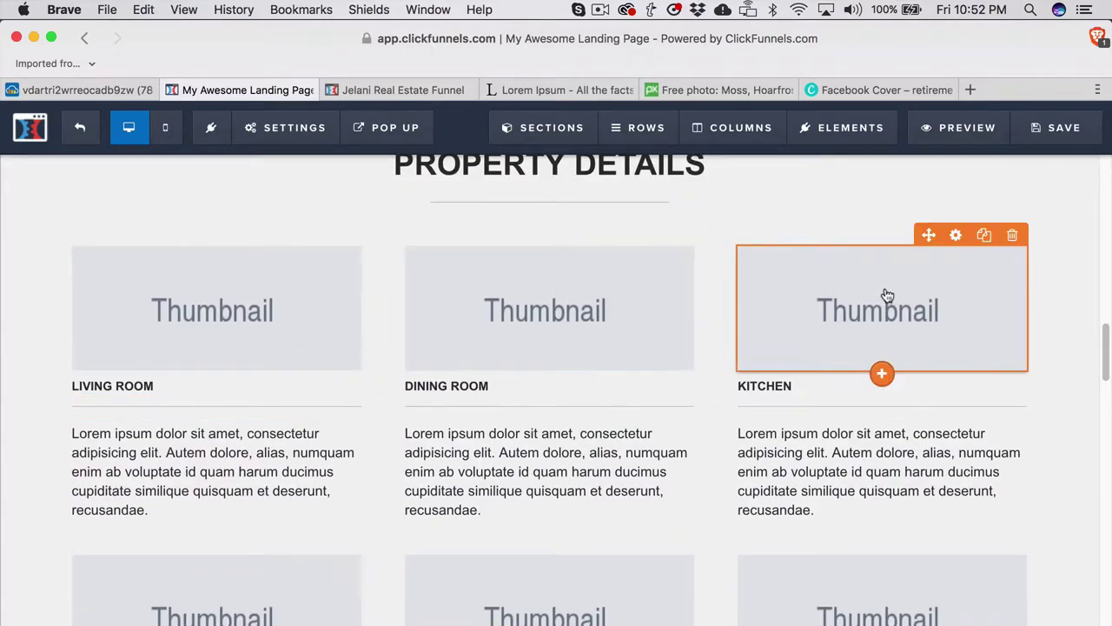
pyautogui.click(954, 236)
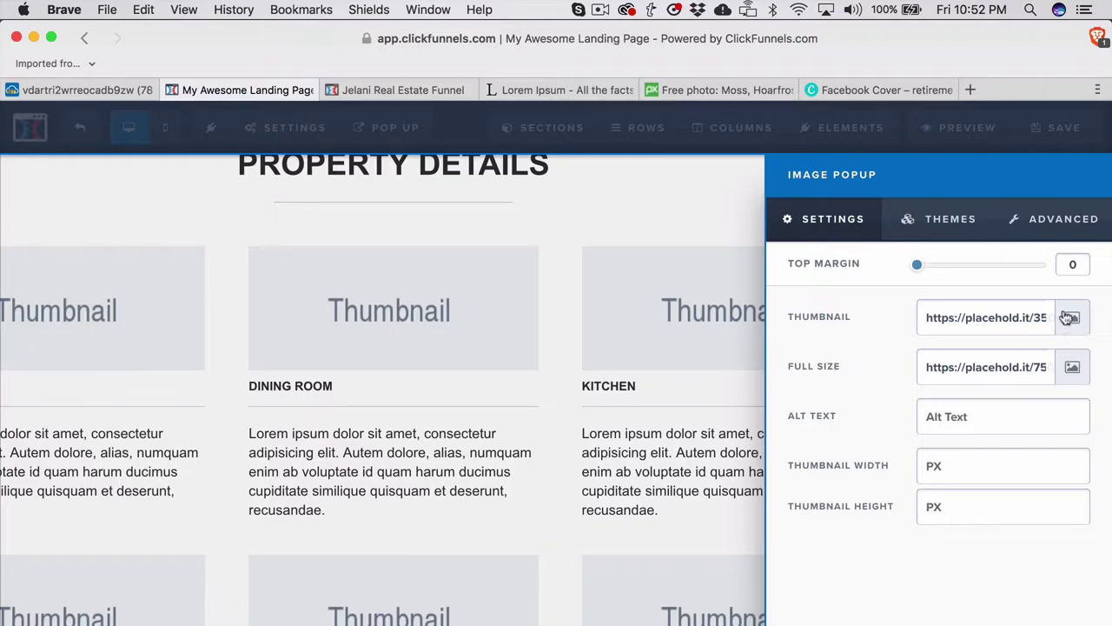
pyautogui.click(653, 313)
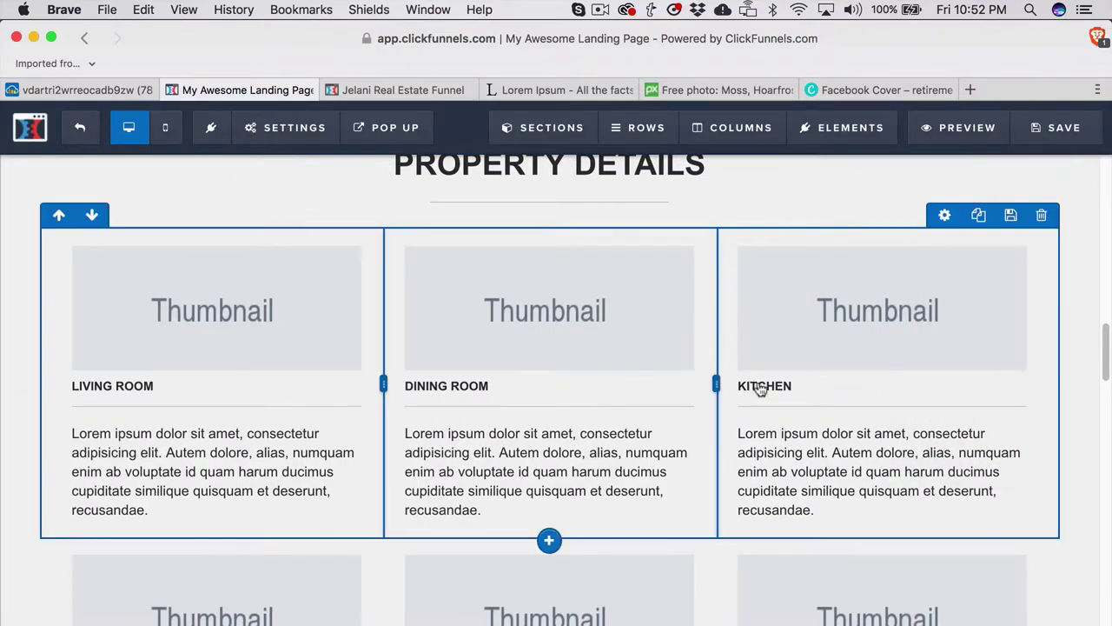
# Switch to the reference design image and examine its Property Details thumbnail images with pop-ups
pyautogui.click(87, 90)
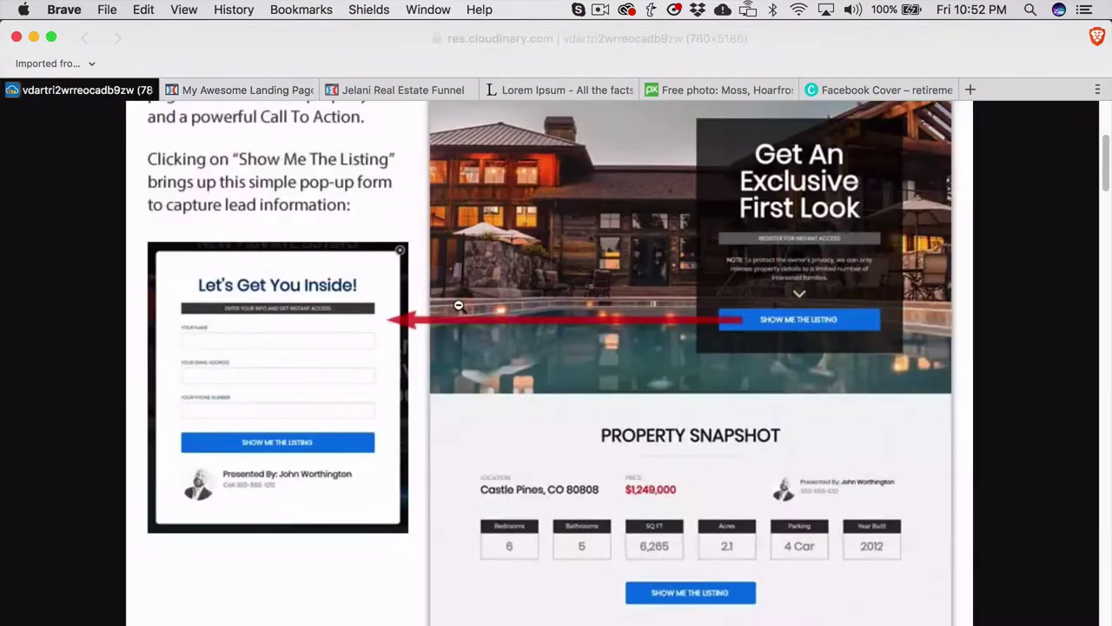
pyautogui.scroll(-15, 459, 305)
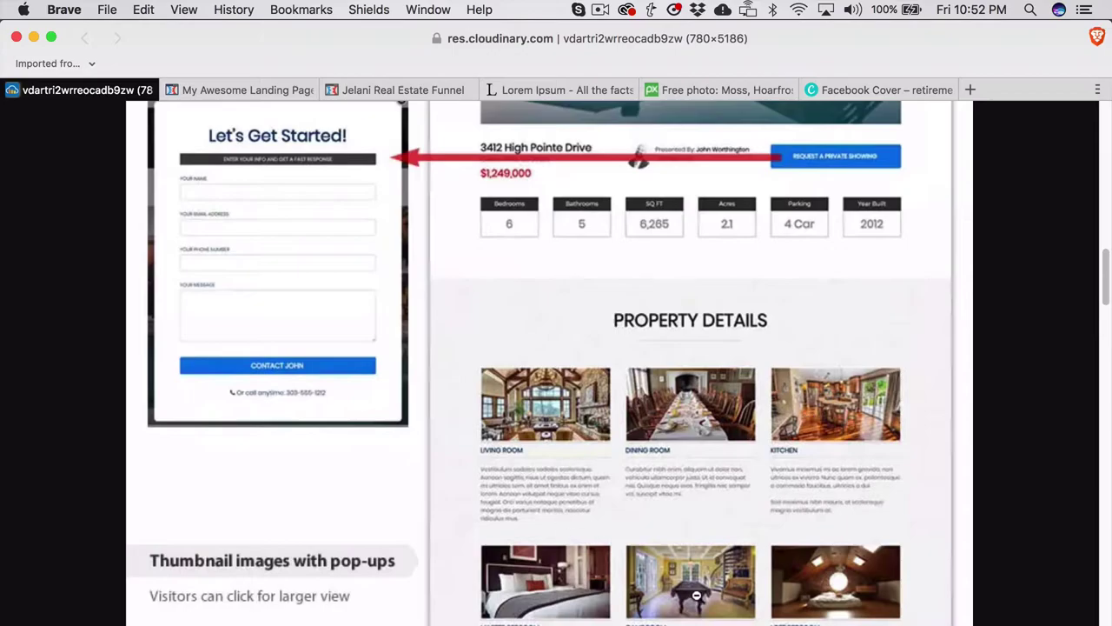
pyautogui.scroll(-3, 696, 596)
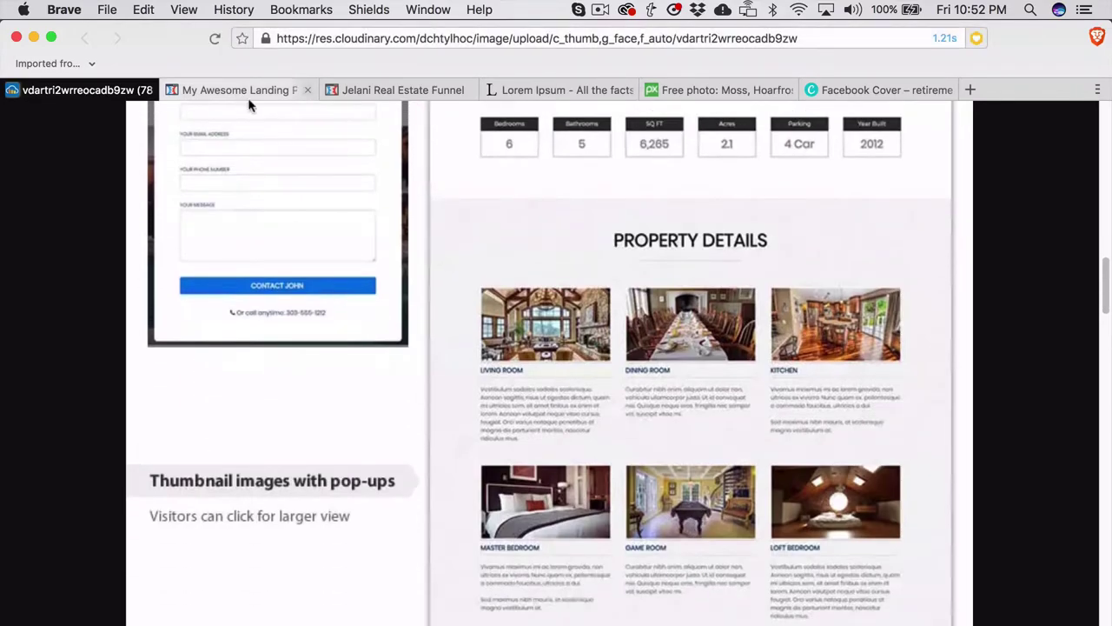
# Return to the ClickFunnels editor and review the second thumbnail row and the What I Love About This House section
pyautogui.click(248, 90)
pyautogui.scroll(-5, 435, 479)
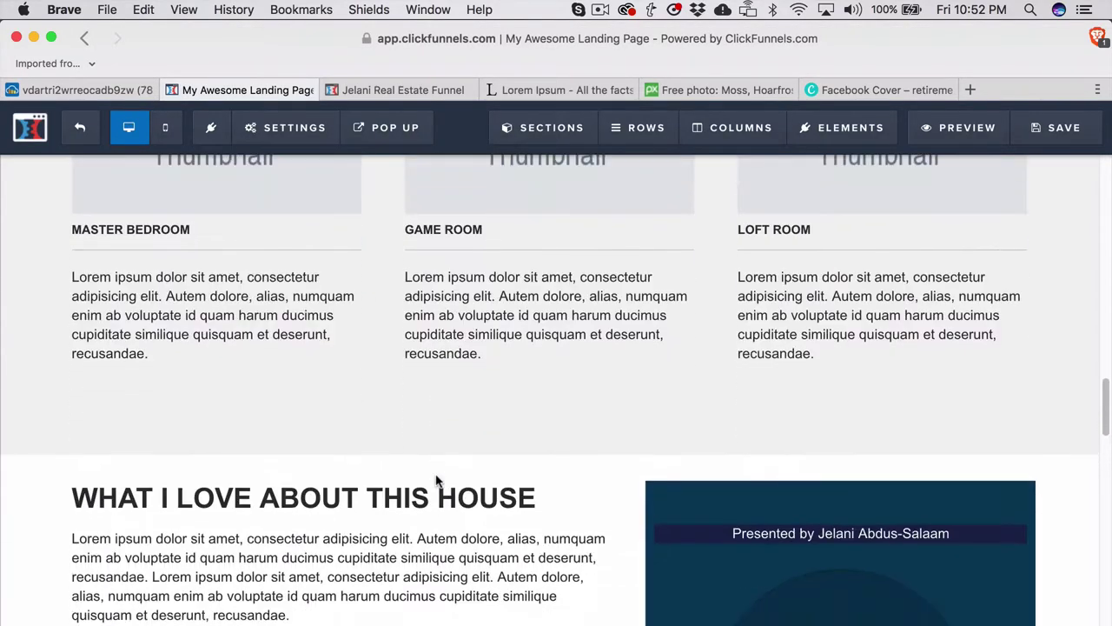
pyautogui.scroll(5, 804, 303)
pyautogui.scroll(-3, 861, 589)
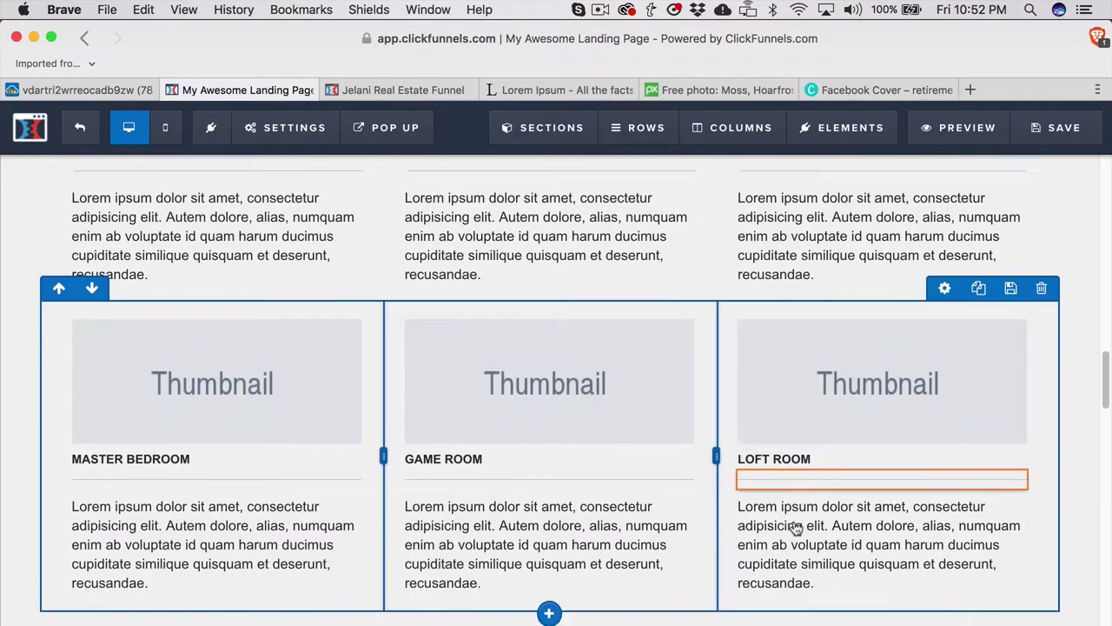
pyautogui.scroll(-10, 796, 528)
pyautogui.scroll(2, 794, 526)
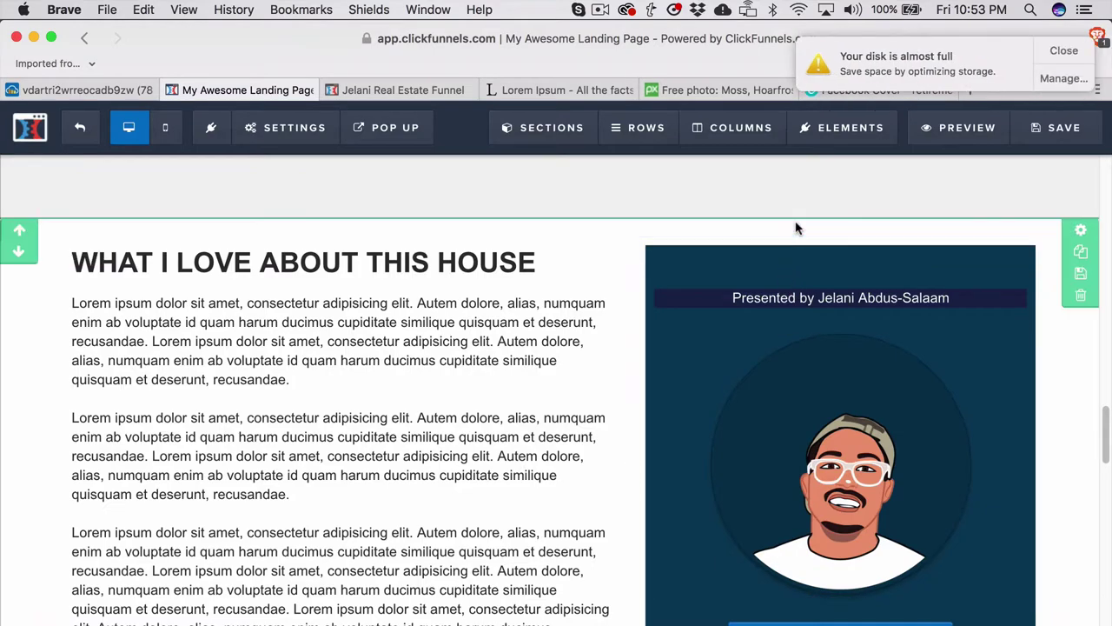
pyautogui.click(1063, 52)
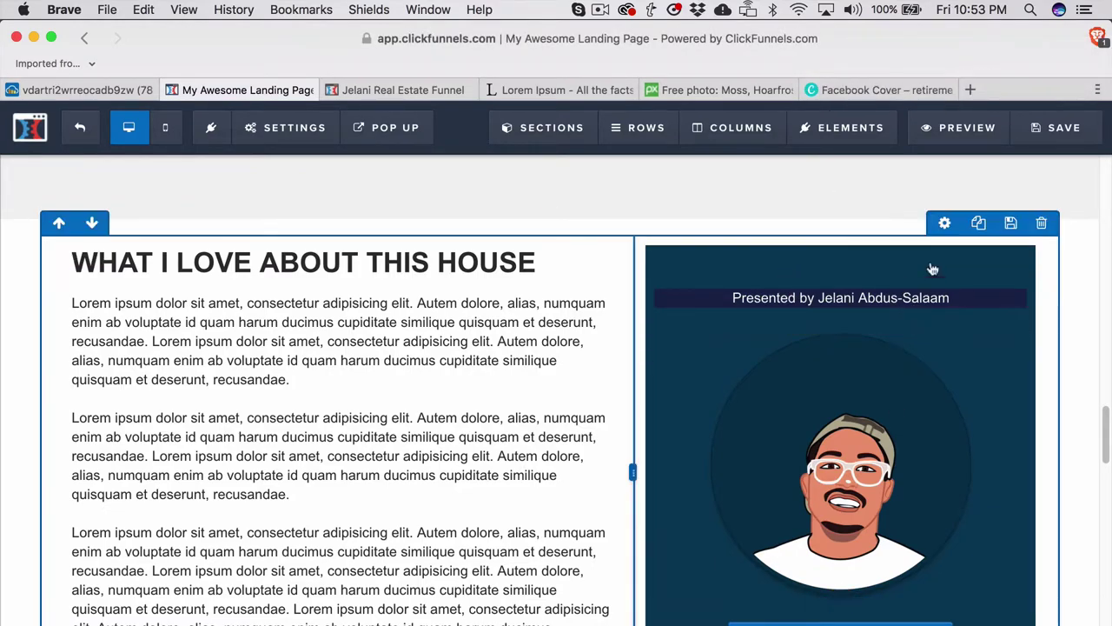
# Review the New York map image section below the agent's contact panel
pyautogui.scroll(-10, 939, 454)
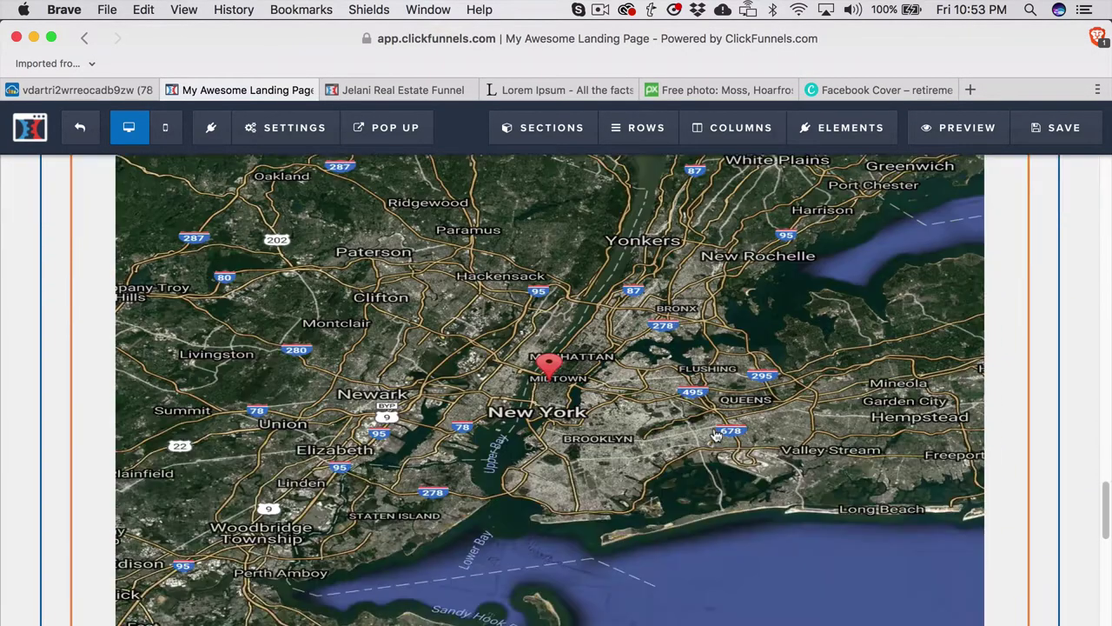
pyautogui.scroll(3, 689, 417)
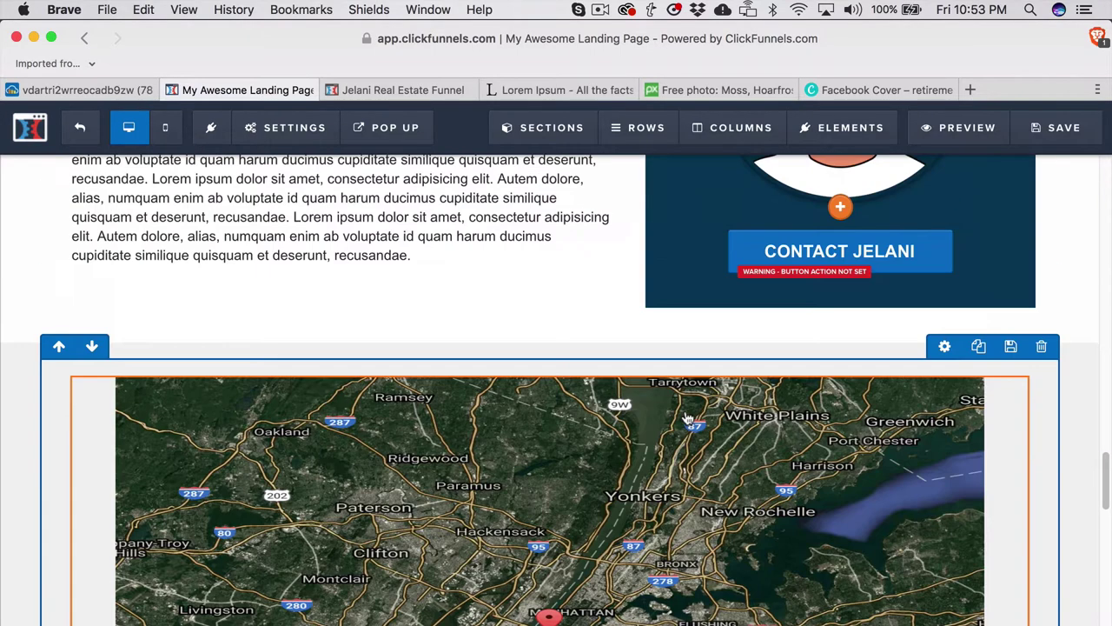
pyautogui.scroll(-2, 688, 418)
pyautogui.scroll(-2, 688, 418)
pyautogui.scroll(3, 688, 419)
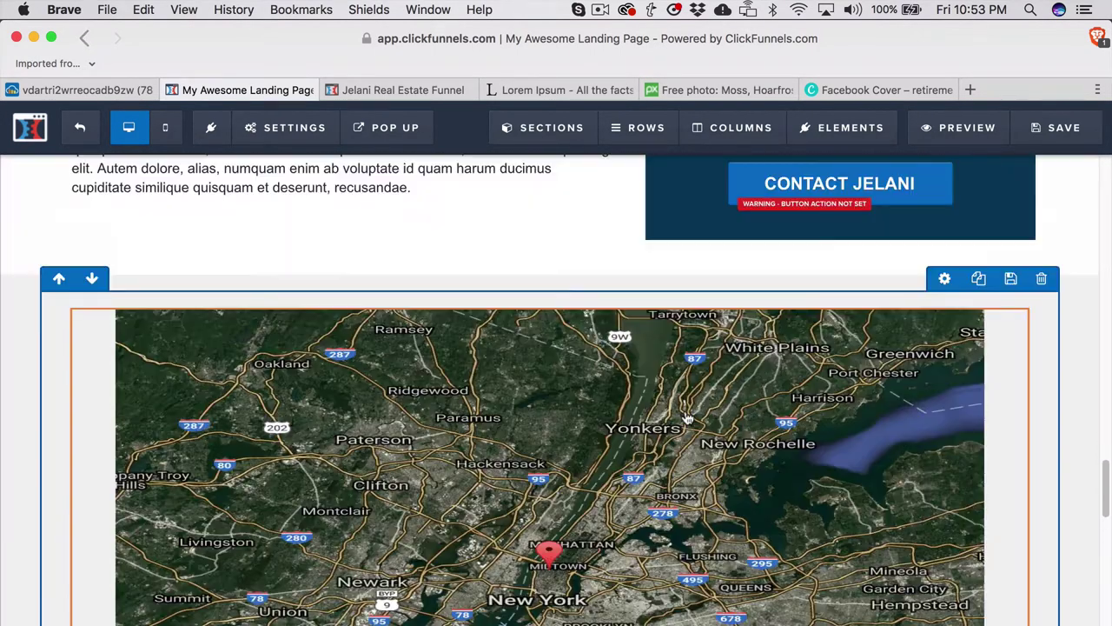
pyautogui.scroll(-4, 686, 419)
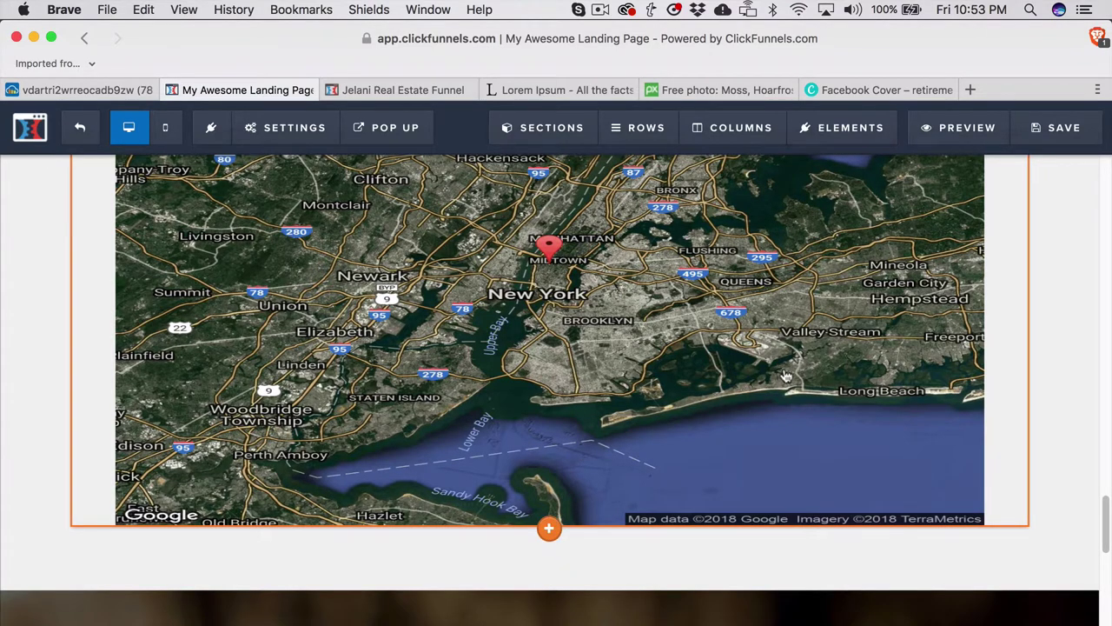
# Examine the Google Maps image generator and its map types for the map image, and cancel the image selection
pyautogui.scroll(4, 912, 356)
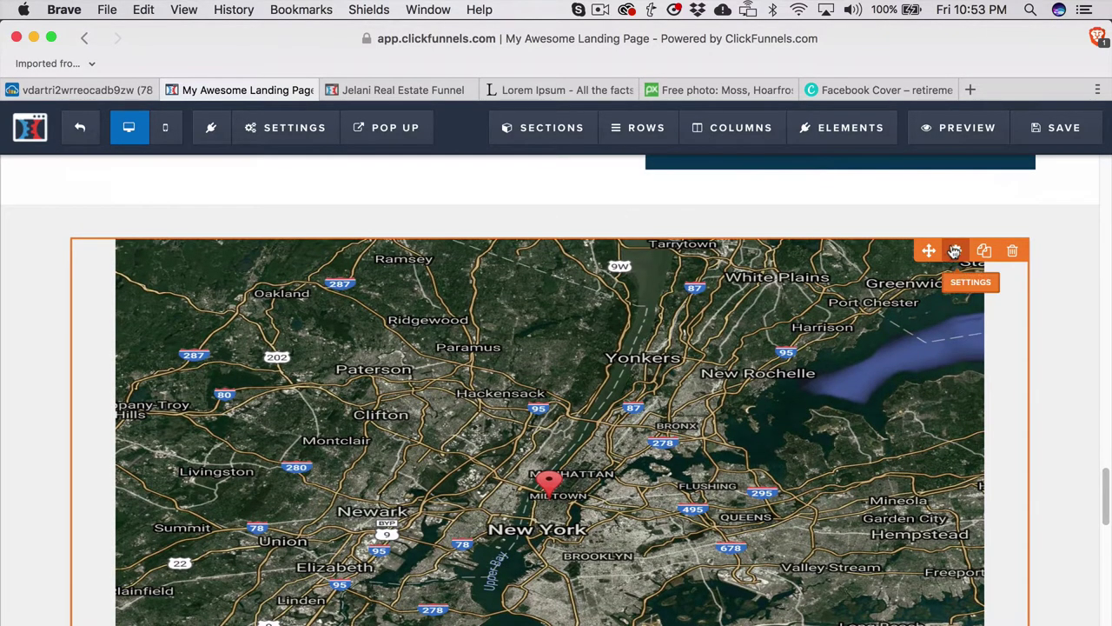
pyautogui.click(954, 251)
pyautogui.click(1085, 331)
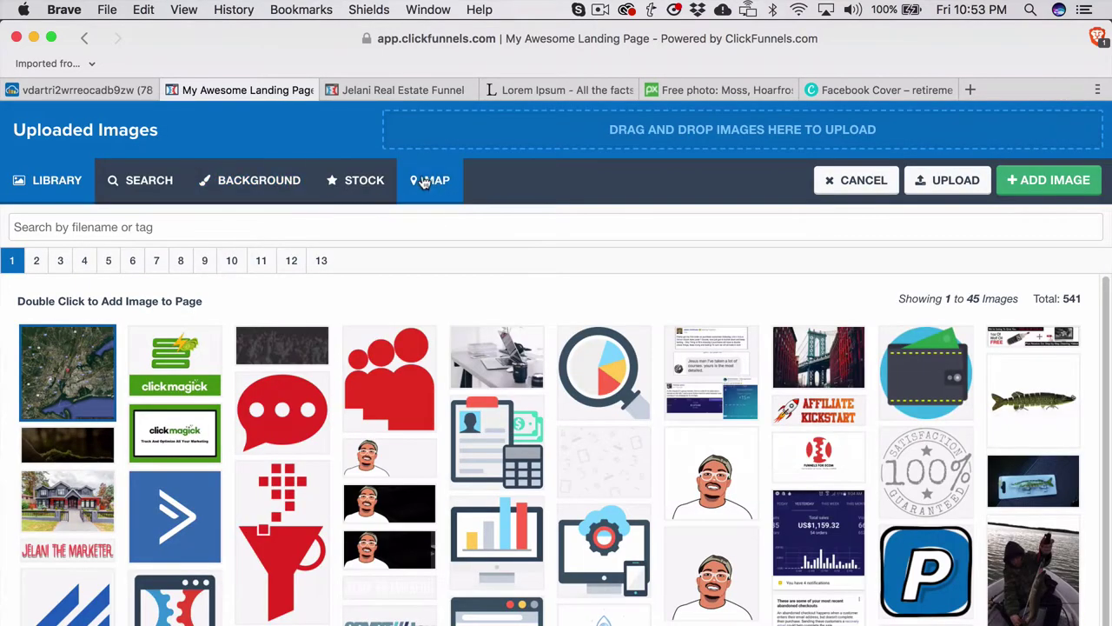
pyautogui.click(425, 181)
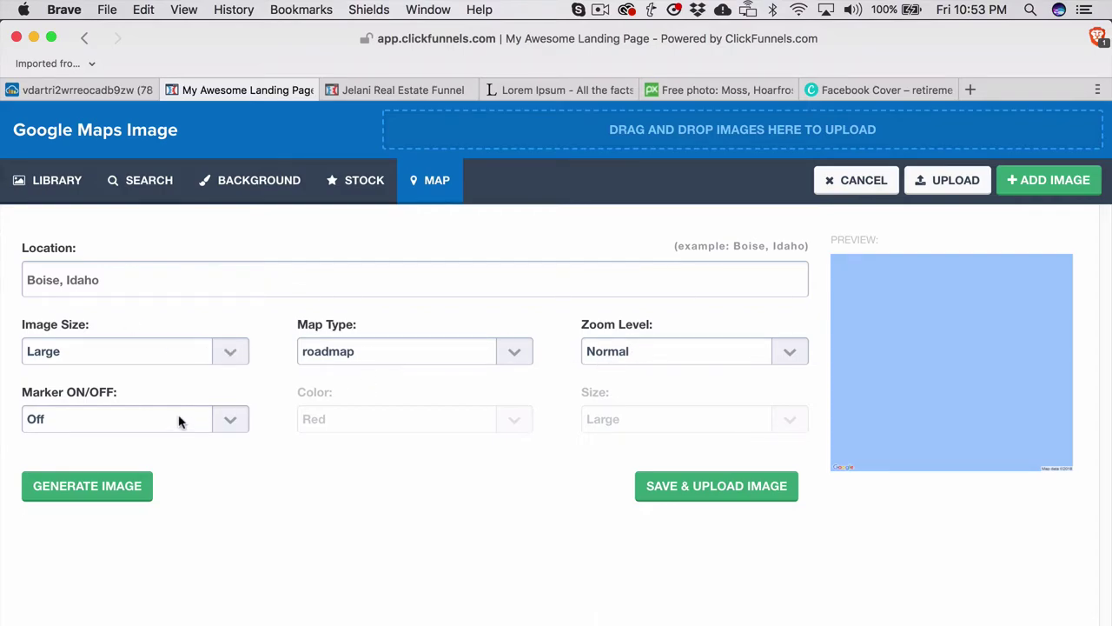
pyautogui.click(487, 353)
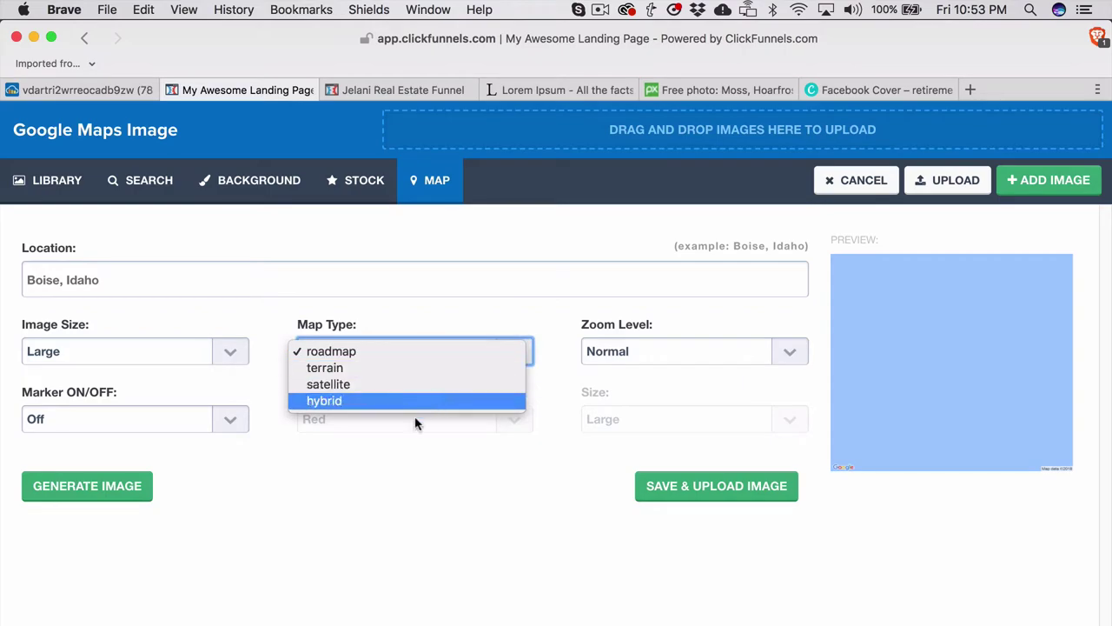
pyautogui.click(705, 261)
pyautogui.click(824, 184)
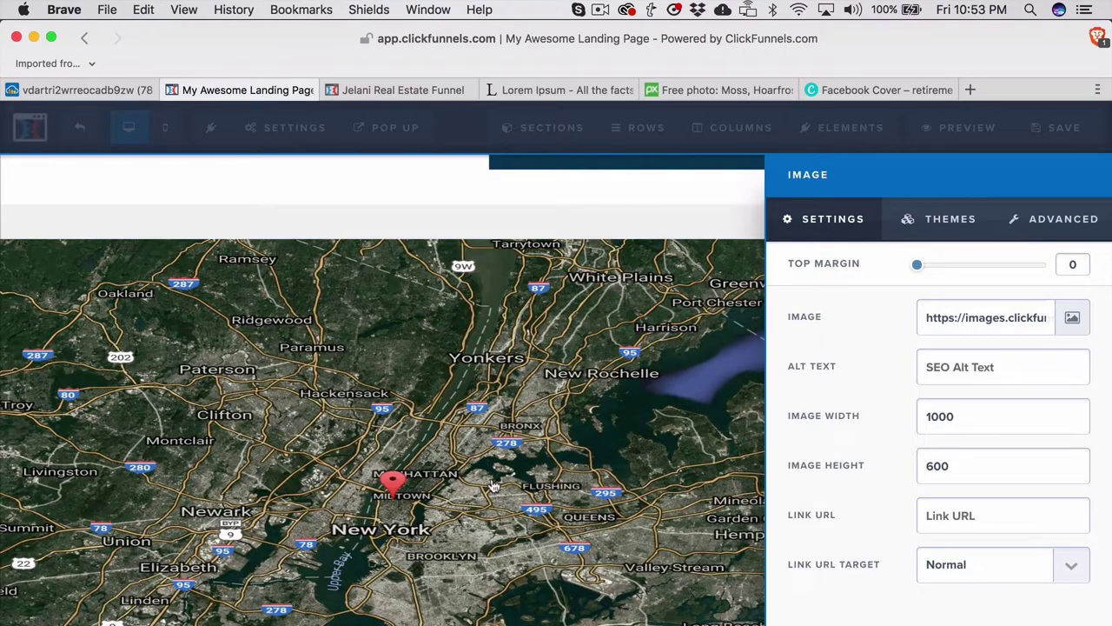
# Review the More Featured Homes section down to the Ready to Buy or Sell banner, comparing it with the map section above
pyautogui.scroll(-10, 493, 487)
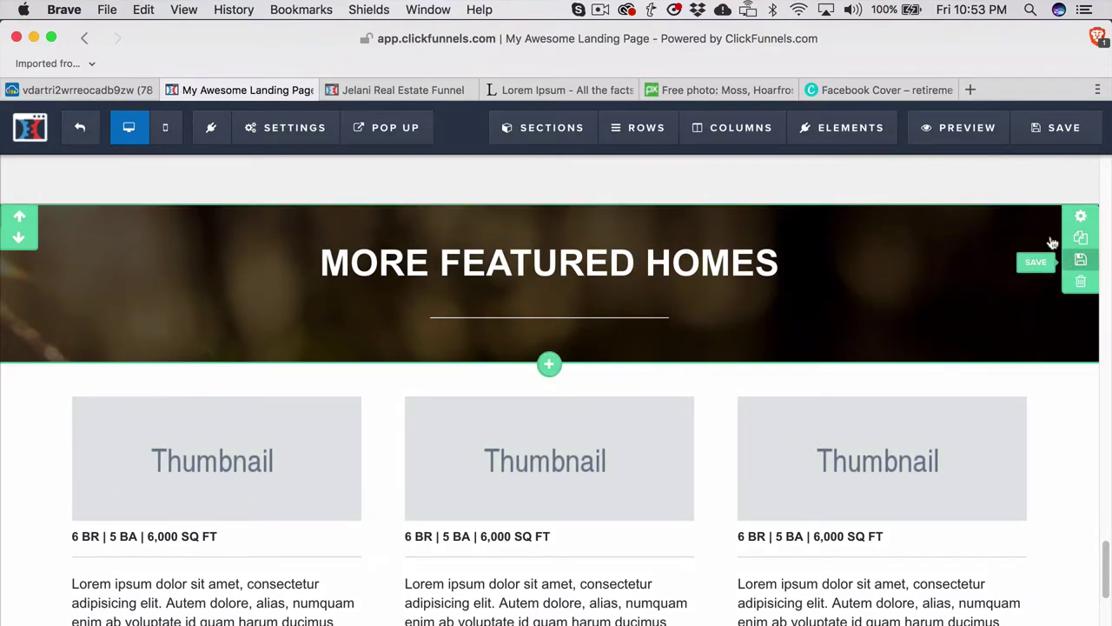
pyautogui.scroll(-5, 877, 444)
pyautogui.scroll(15, 667, 299)
pyautogui.scroll(-18, 660, 302)
pyautogui.scroll(16, 747, 485)
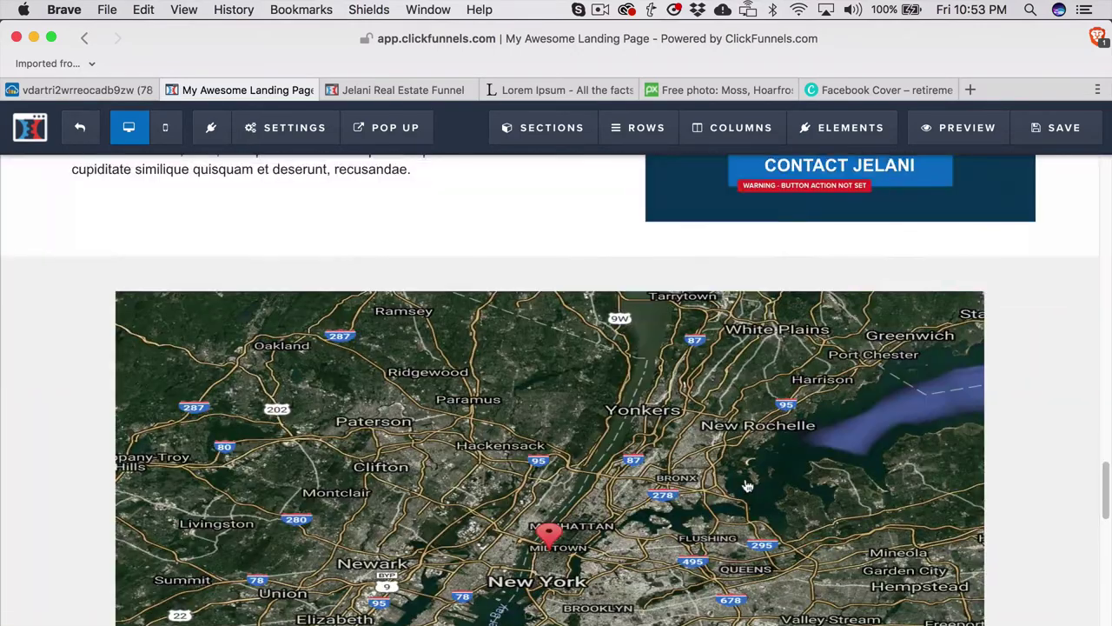
pyautogui.scroll(8, 747, 485)
pyautogui.scroll(-15, 713, 418)
pyautogui.scroll(10, 641, 409)
pyautogui.scroll(-10, 641, 409)
pyautogui.scroll(-4, 677, 539)
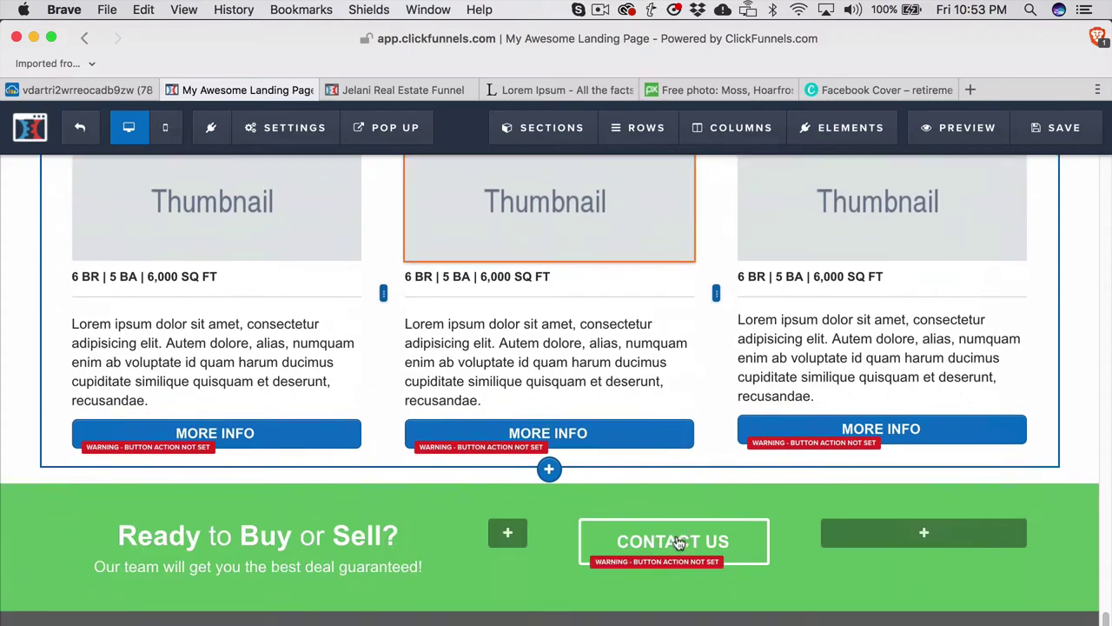
# Review the footer below the Ready to Buy or Sell banner, save the page, and dismiss the SEO metadata form
pyautogui.scroll(-3, 680, 542)
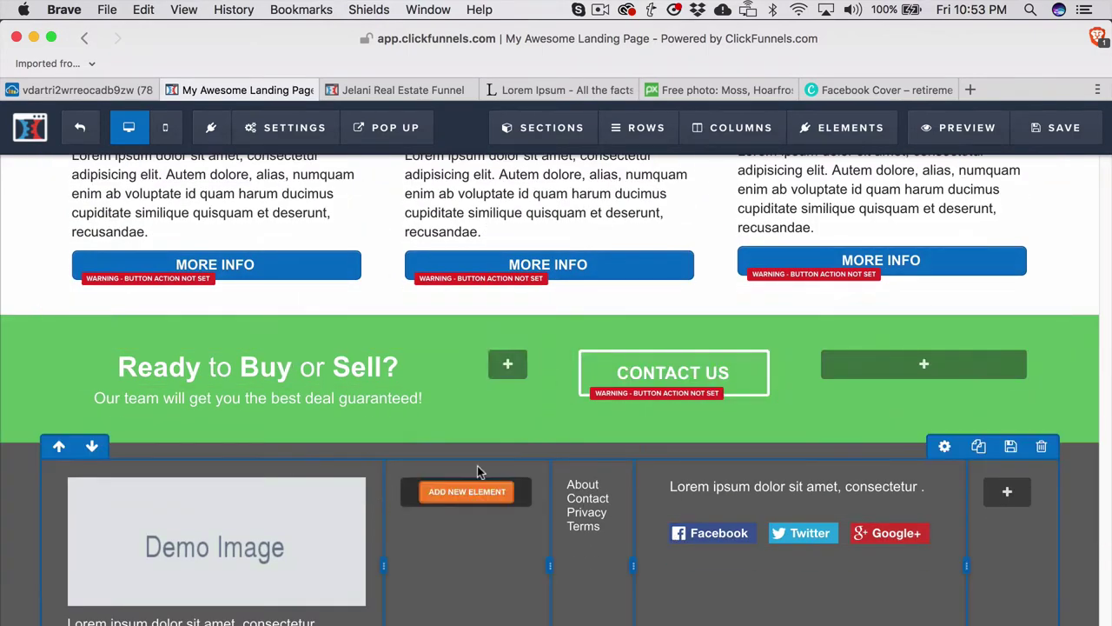
pyautogui.press('super+s')
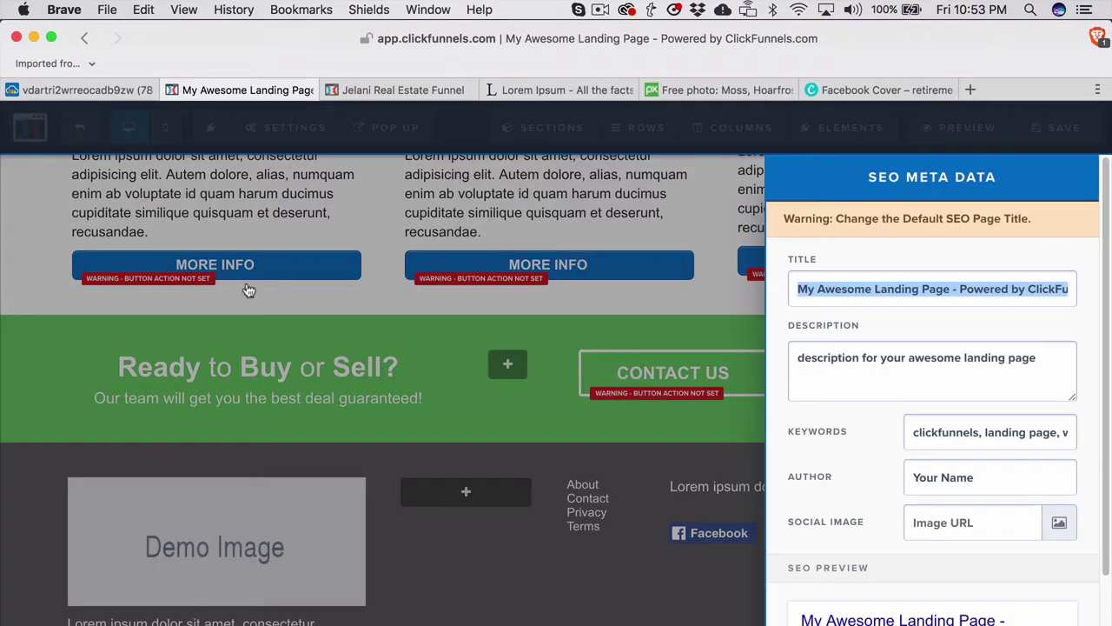
pyautogui.click(248, 290)
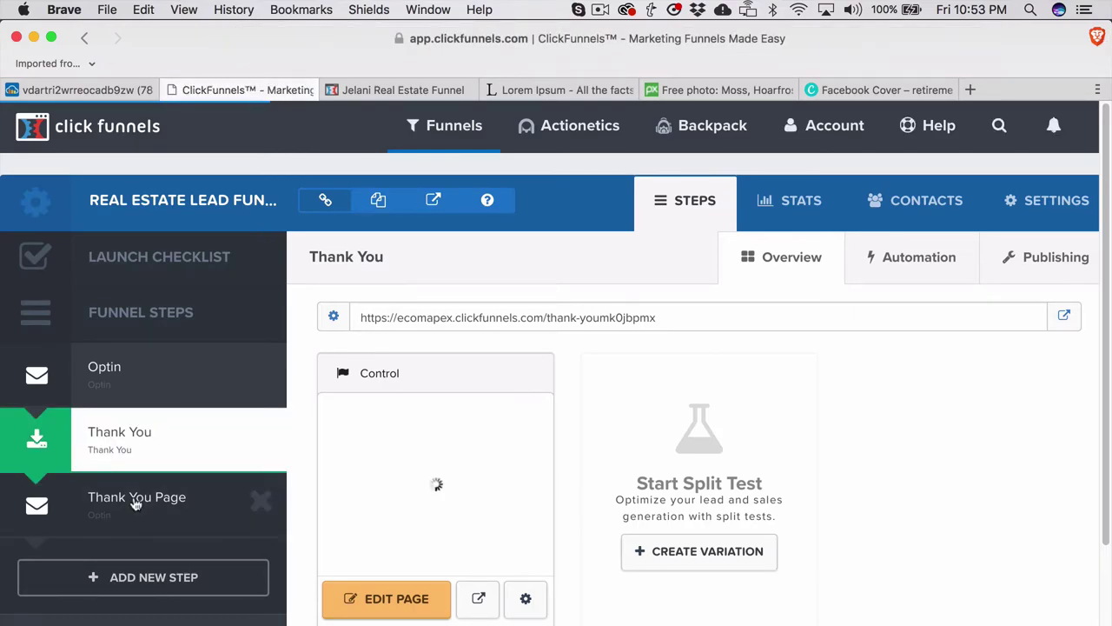
# Open the funnel's Thank You Page step for editing and review its Thank You header and You can rest easy section
pyautogui.click(135, 504)
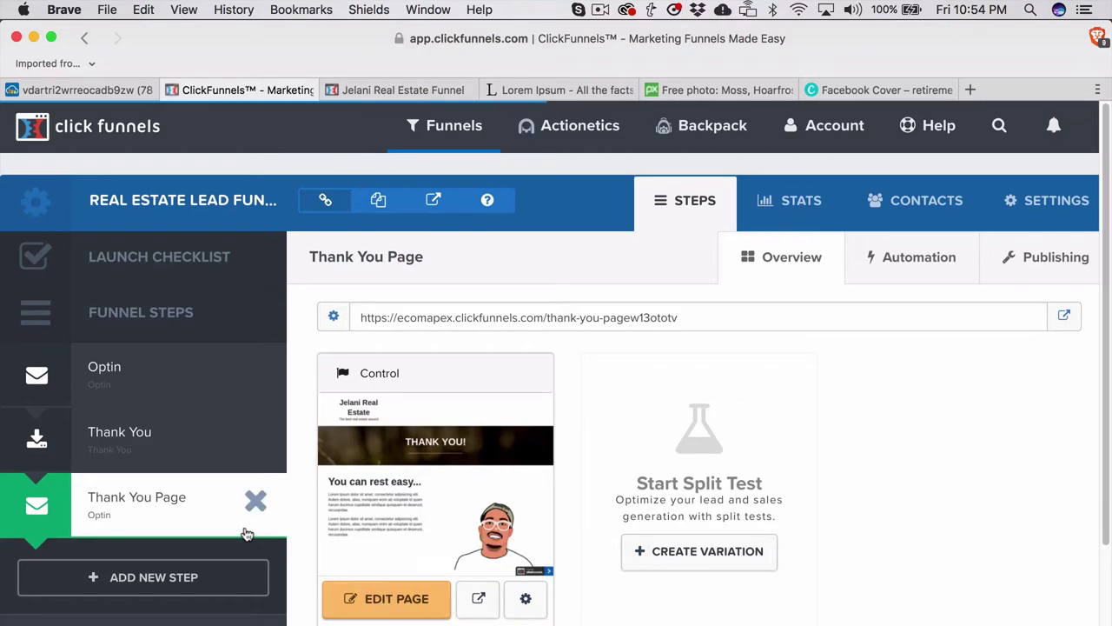
pyautogui.click(385, 599)
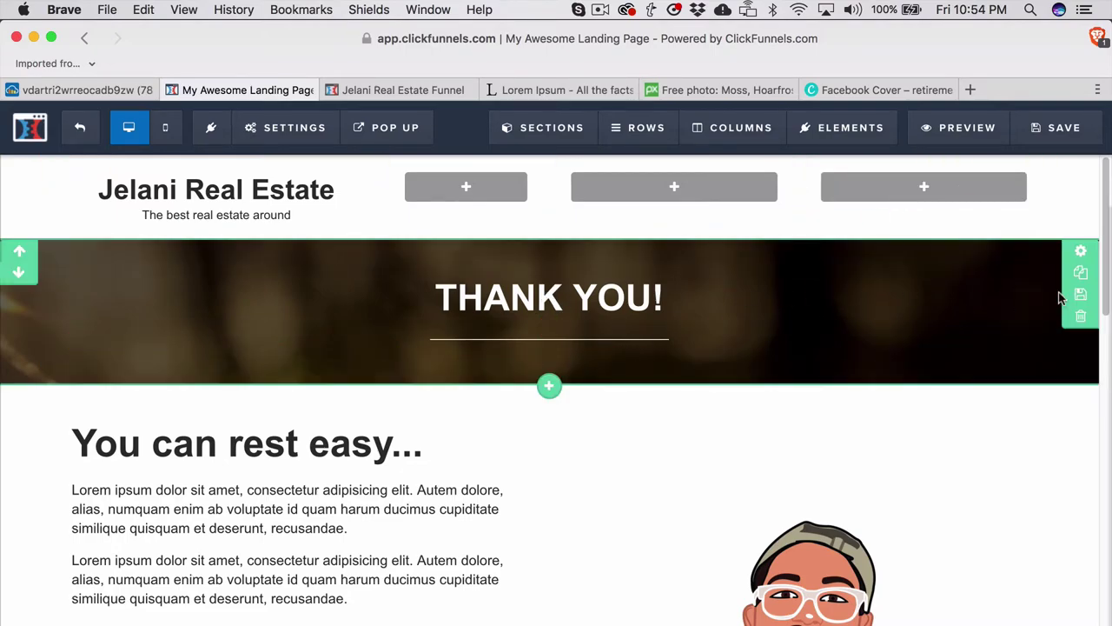
pyautogui.scroll(-3, 626, 426)
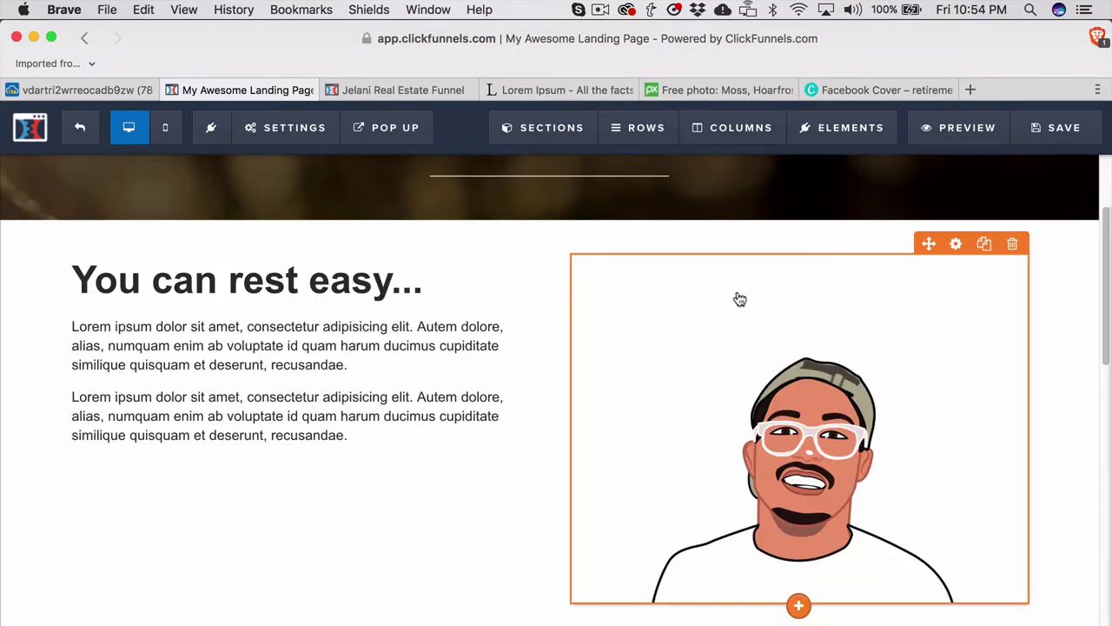
# Review the More Featured Homs banner on the thank you page and the rows of property thumbnails below it
pyautogui.scroll(-6, 675, 351)
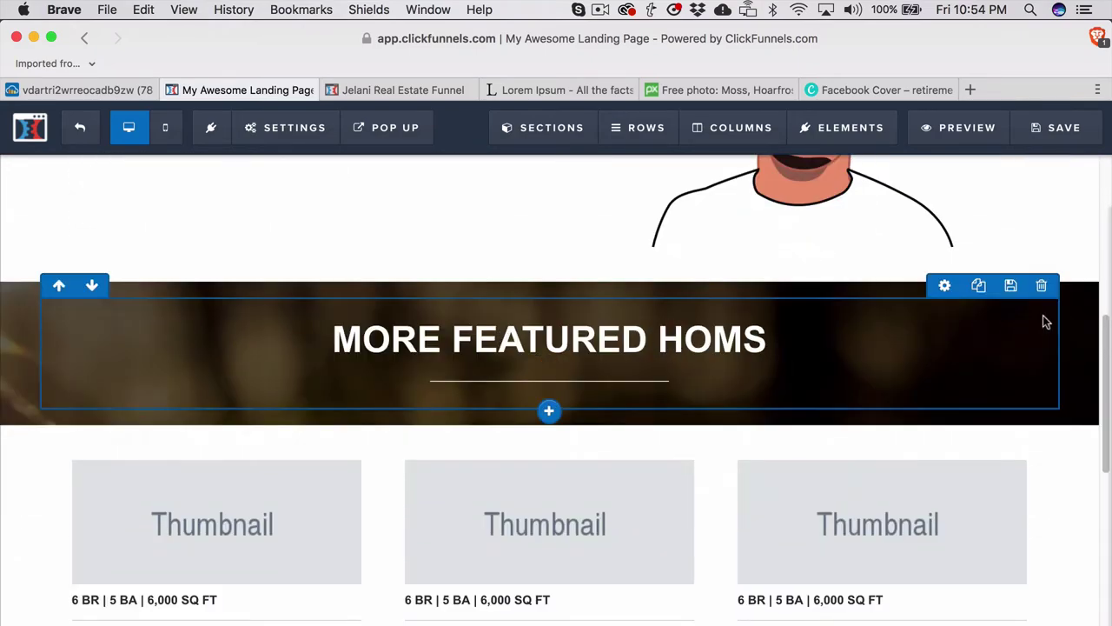
pyautogui.scroll(-5, 1080, 522)
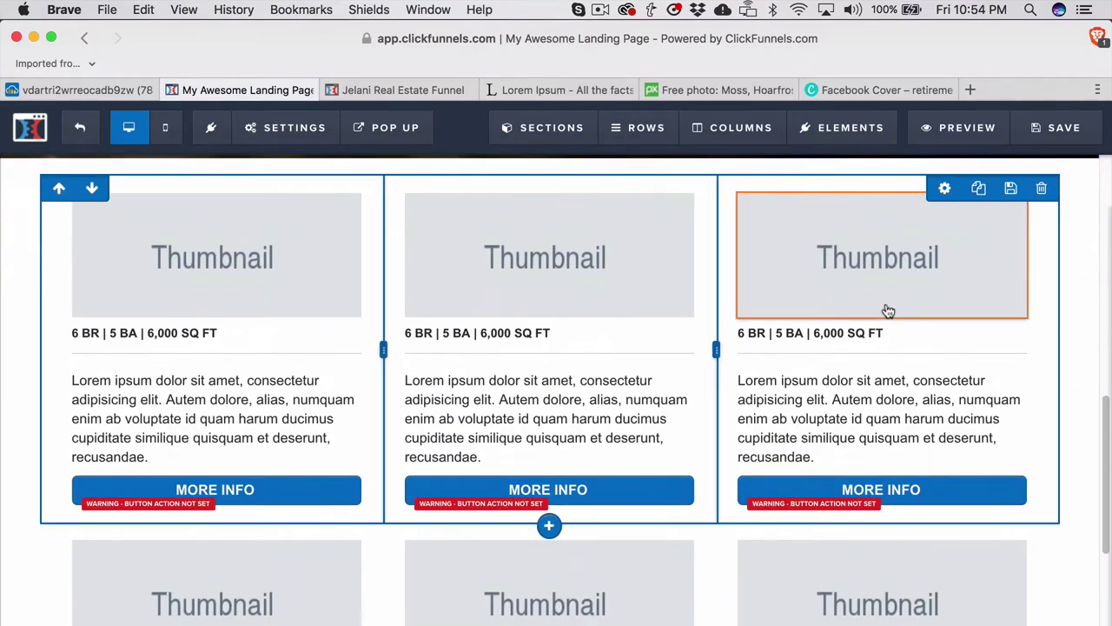
pyautogui.scroll(5, 526, 305)
pyautogui.scroll(-5, 505, 519)
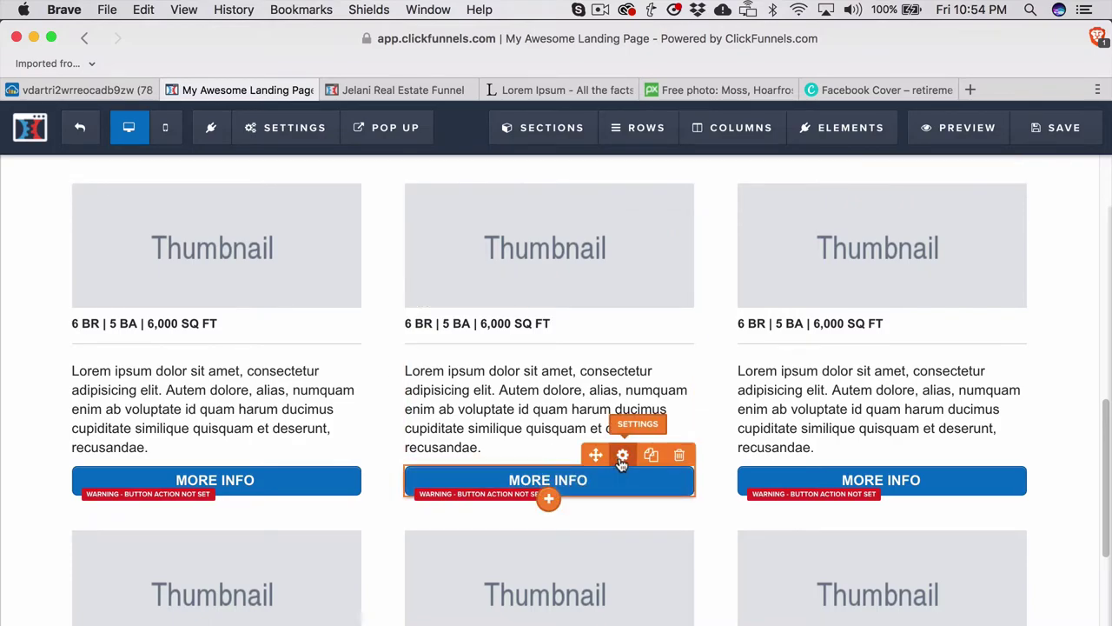
# Clear the Go to Website URL value in the button action of the middle More Info button in the upper thumbnail row
pyautogui.click(622, 457)
pyautogui.click(961, 342)
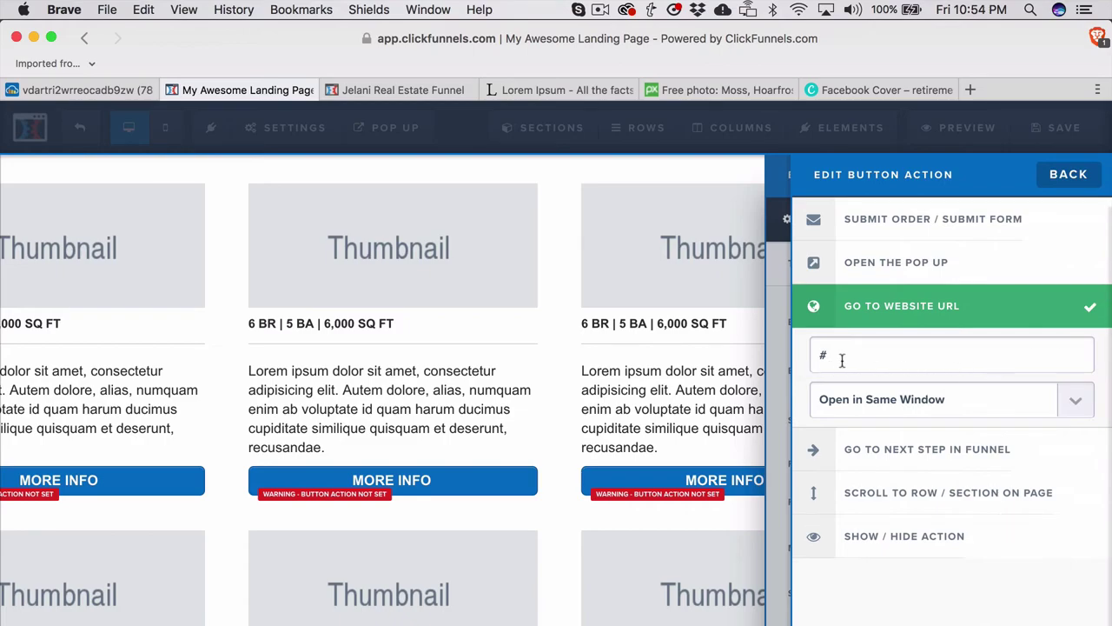
pyautogui.moveTo(842, 359); pyautogui.dragTo(764, 363)
pyautogui.press('BackSpace')
pyautogui.click(704, 370)
# Review the thank you page down to its footer and exit the page editor without saving
pyautogui.scroll(-2, 712, 434)
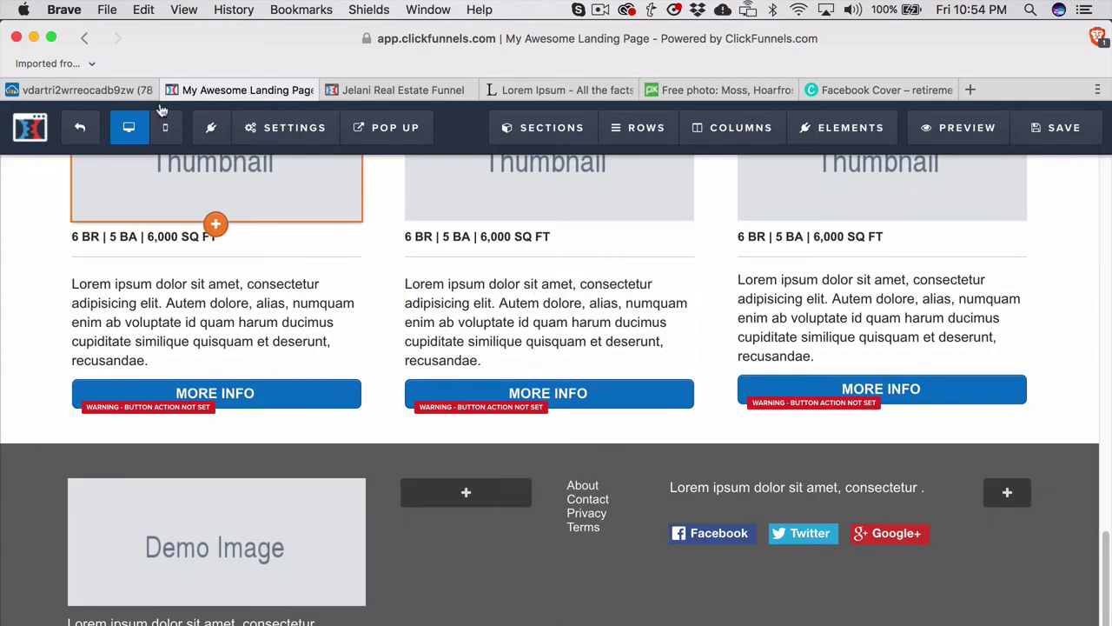
pyautogui.click(82, 130)
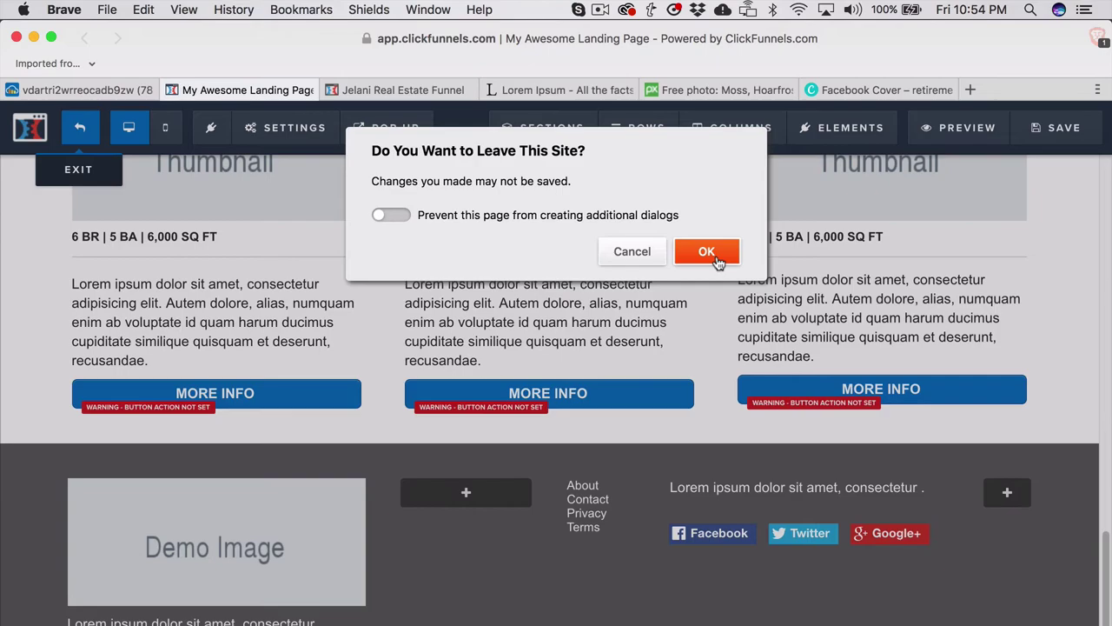
pyautogui.click(714, 257)
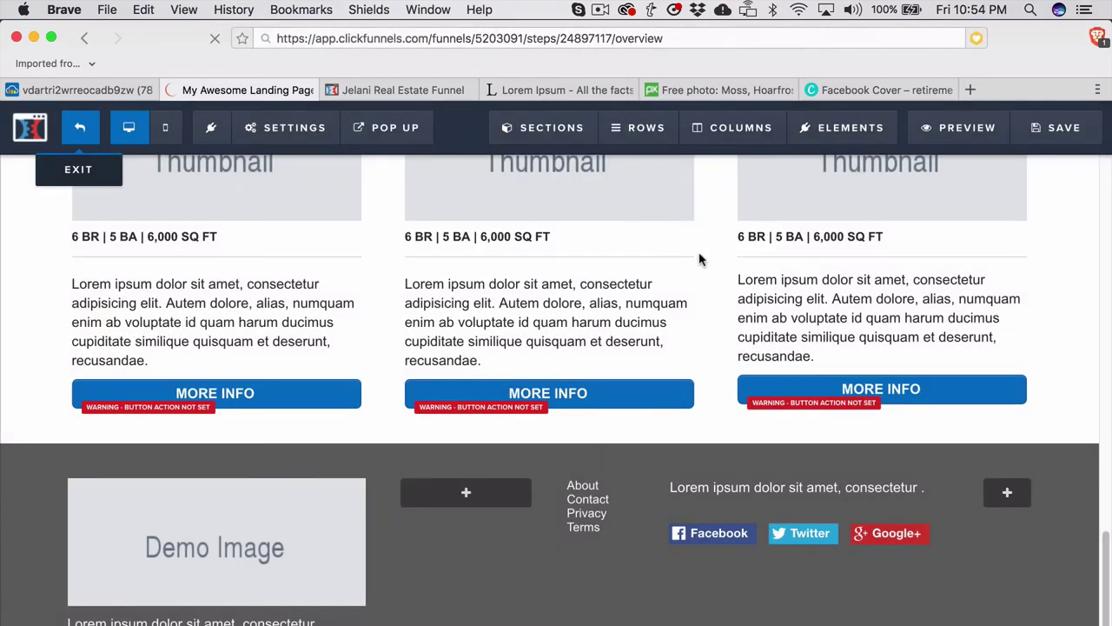